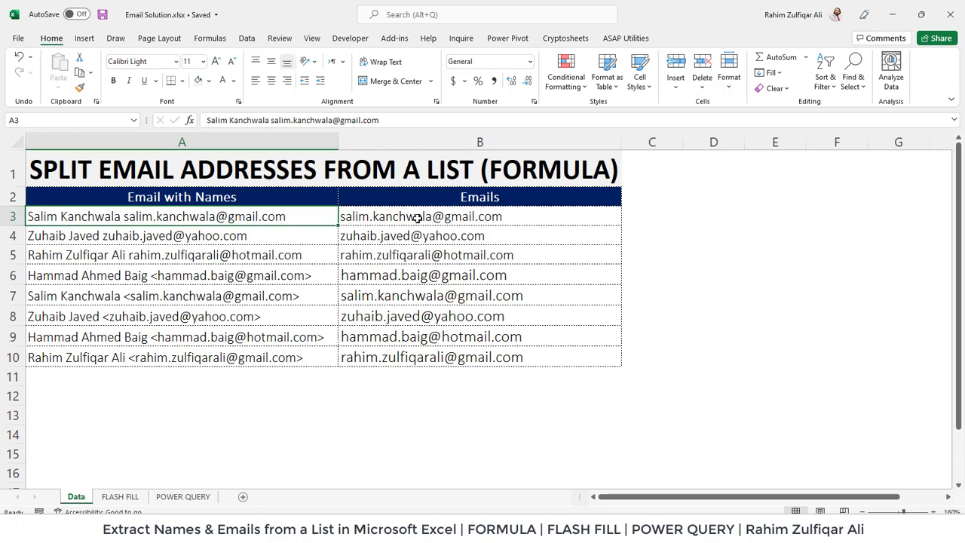
- Look over the B3 email formula and the FLASH FILL and POWER QUERY sheets
click(417, 218)
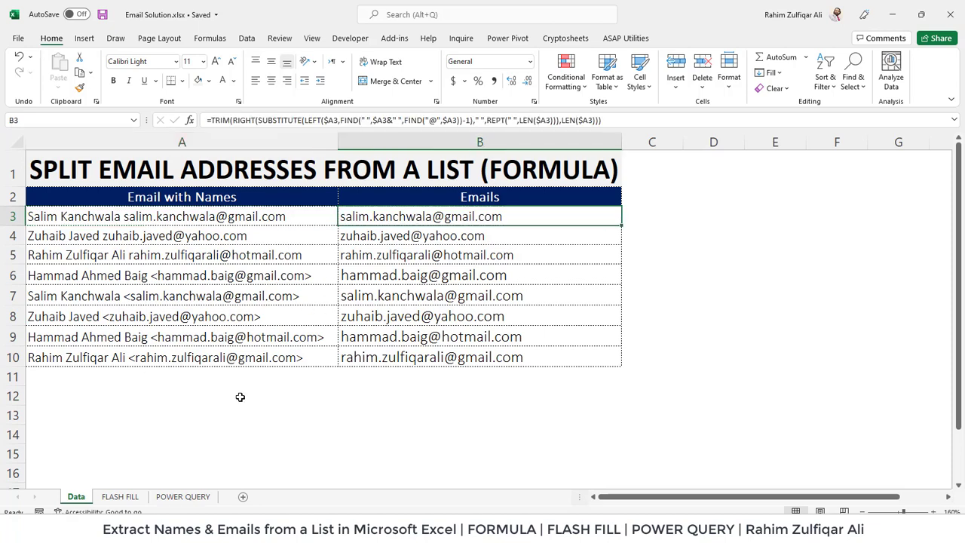
click(119, 494)
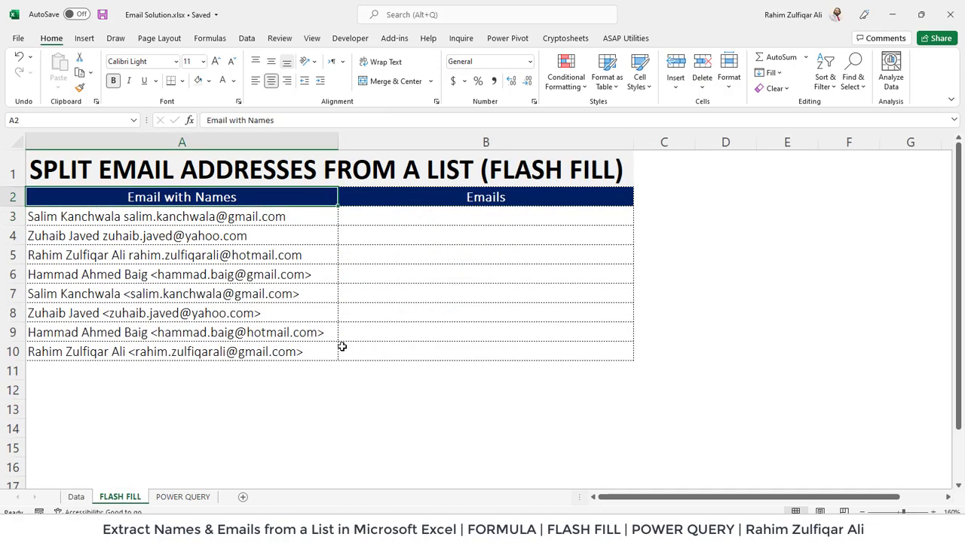
click(190, 496)
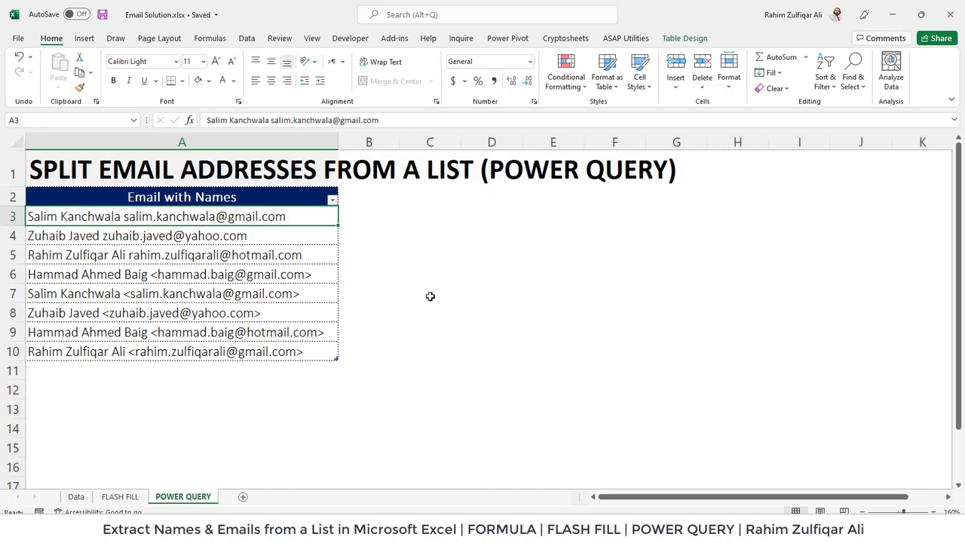
click(76, 496)
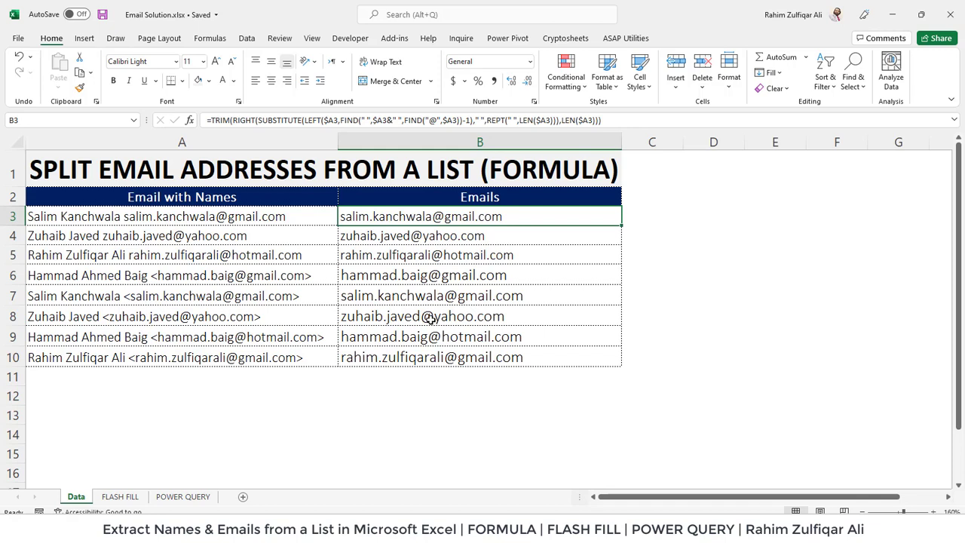
click(120, 496)
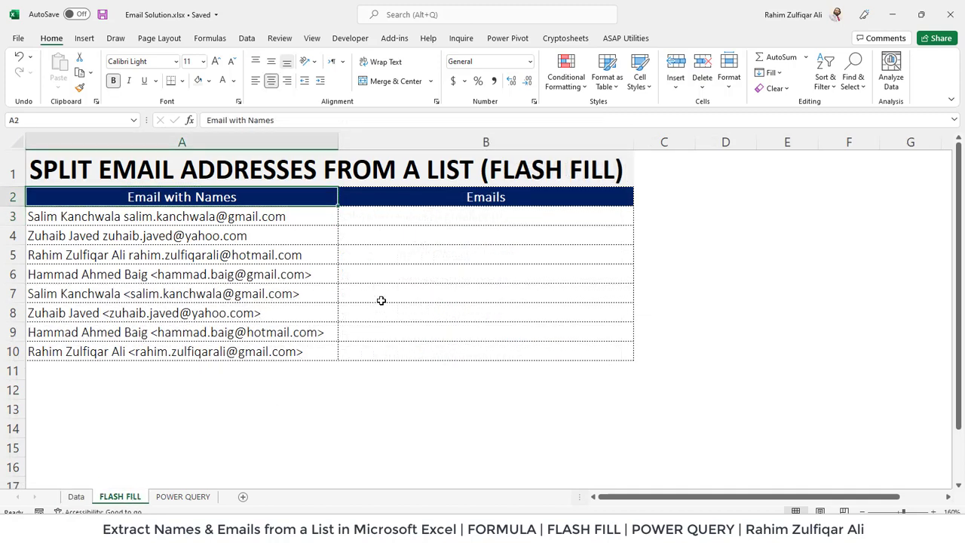
click(412, 212)
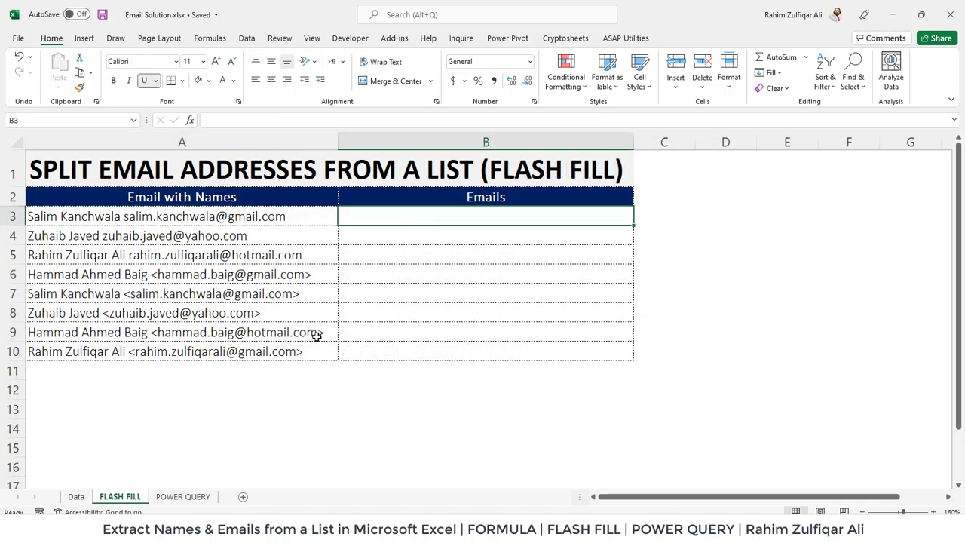
click(183, 496)
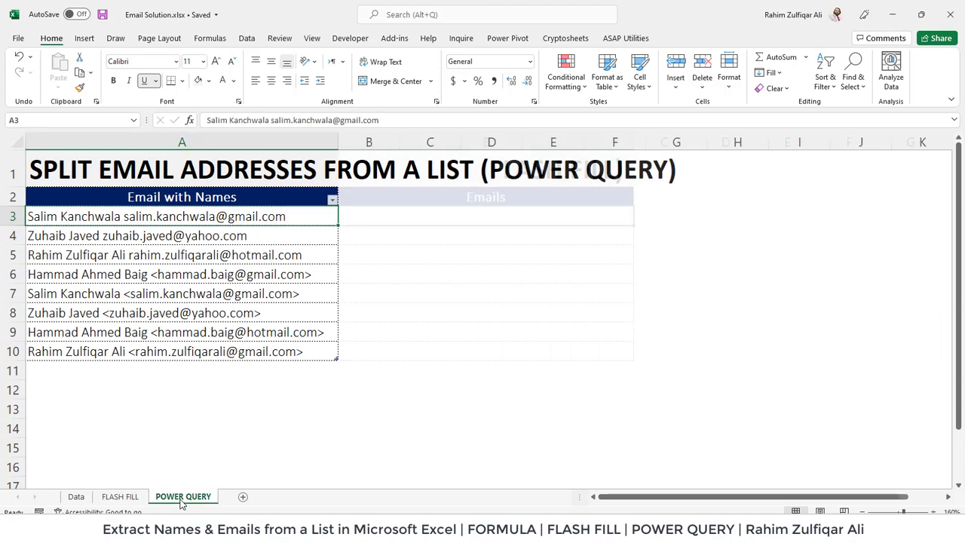
click(76, 497)
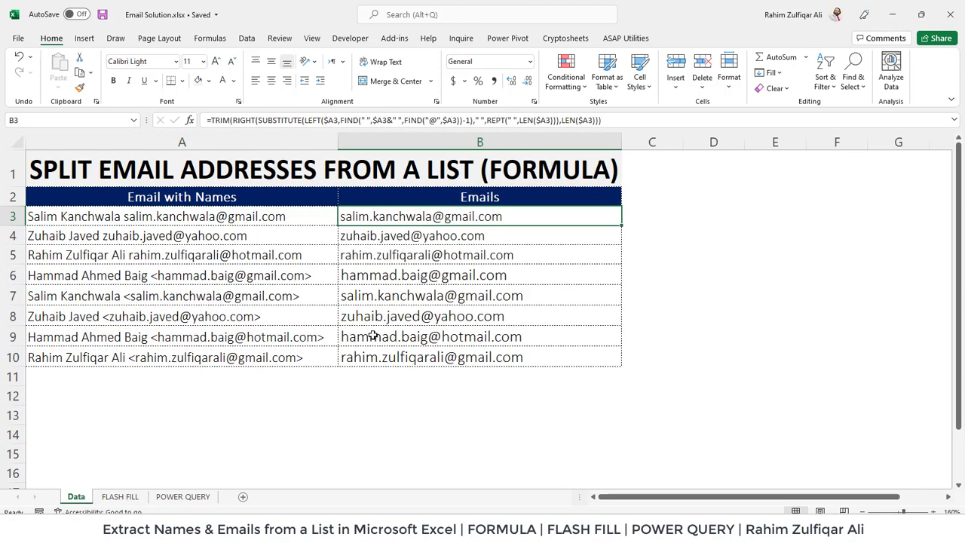
- Review the combined name-and-email entries in A3:A8 on the Data sheet, including bracketed ones
click(251, 219)
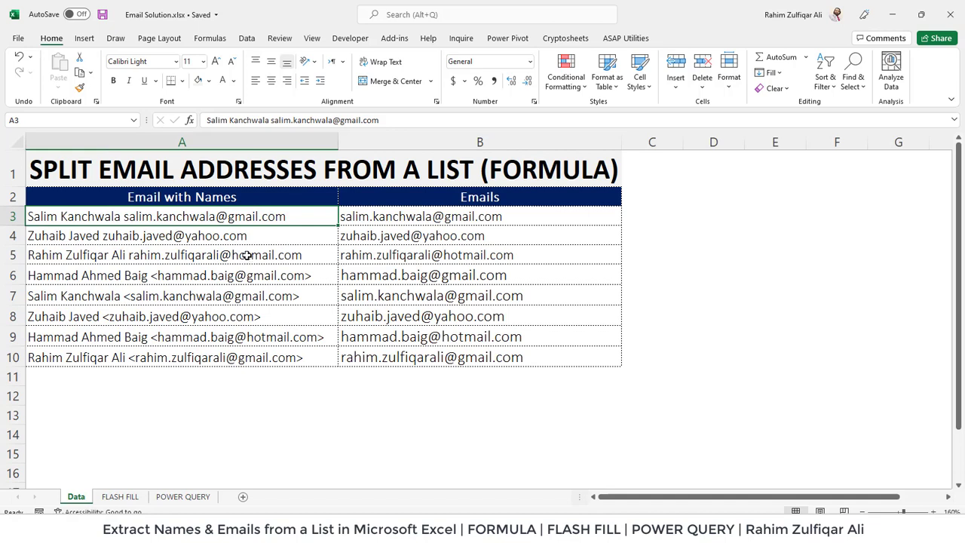
click(145, 238)
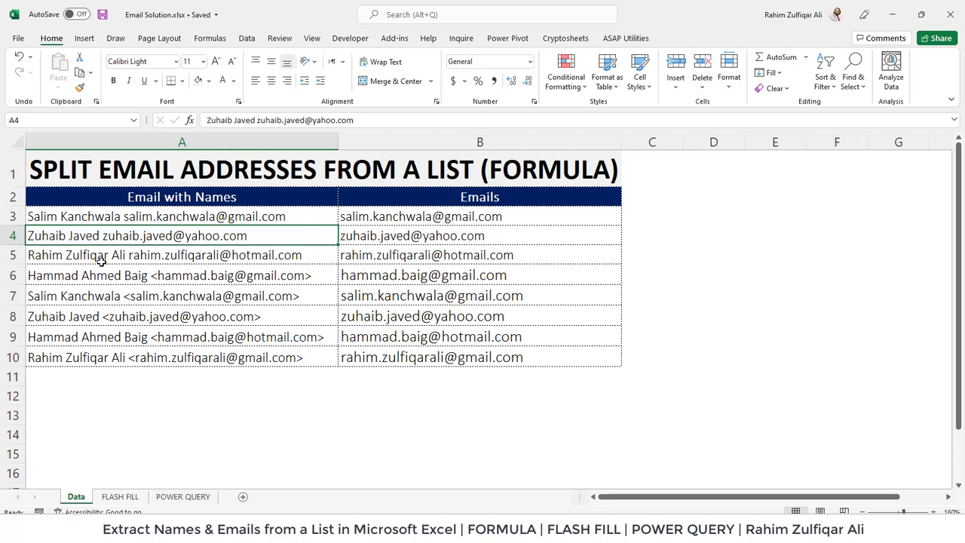
click(240, 259)
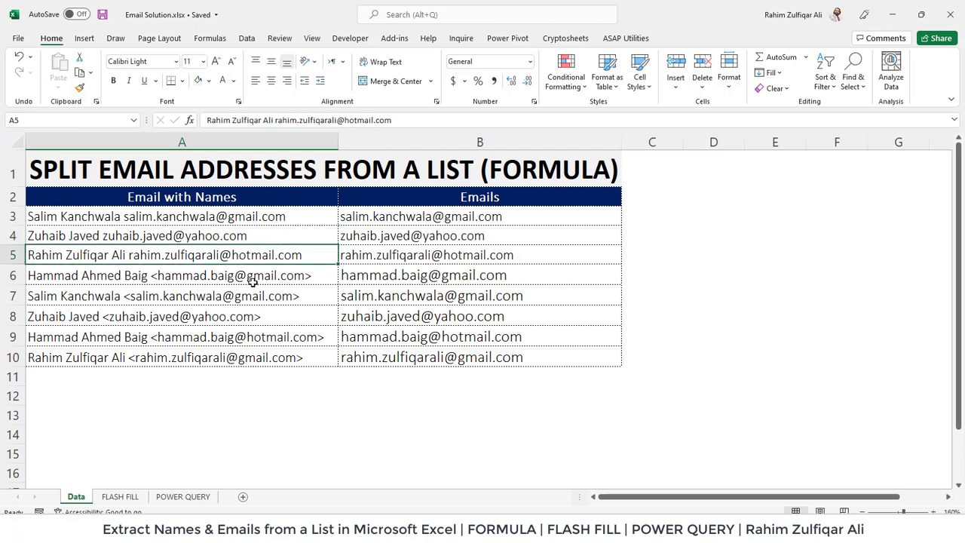
click(252, 277)
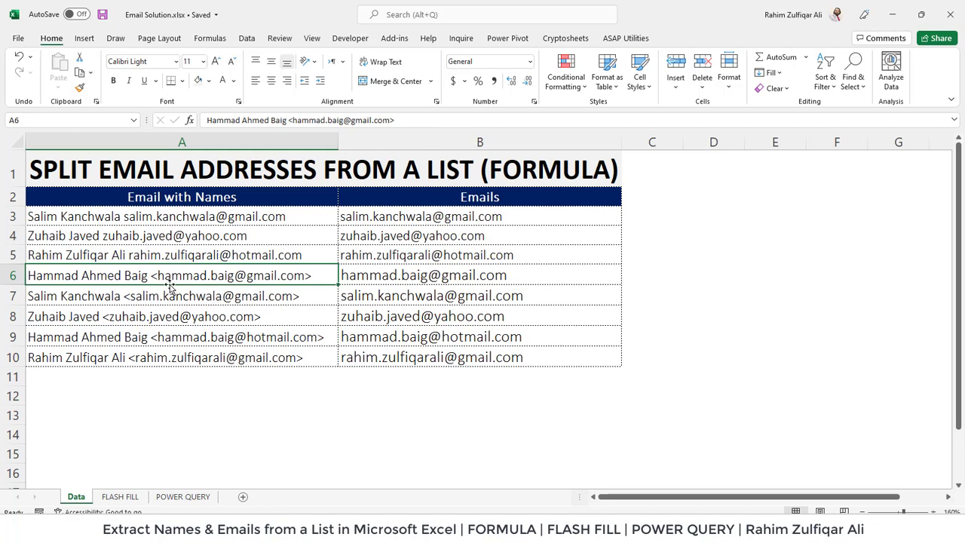
click(288, 255)
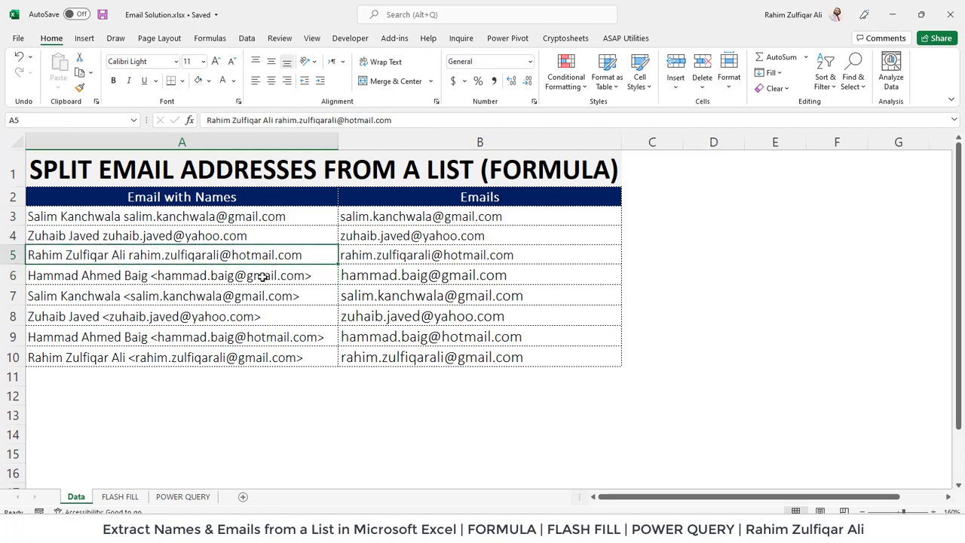
click(260, 277)
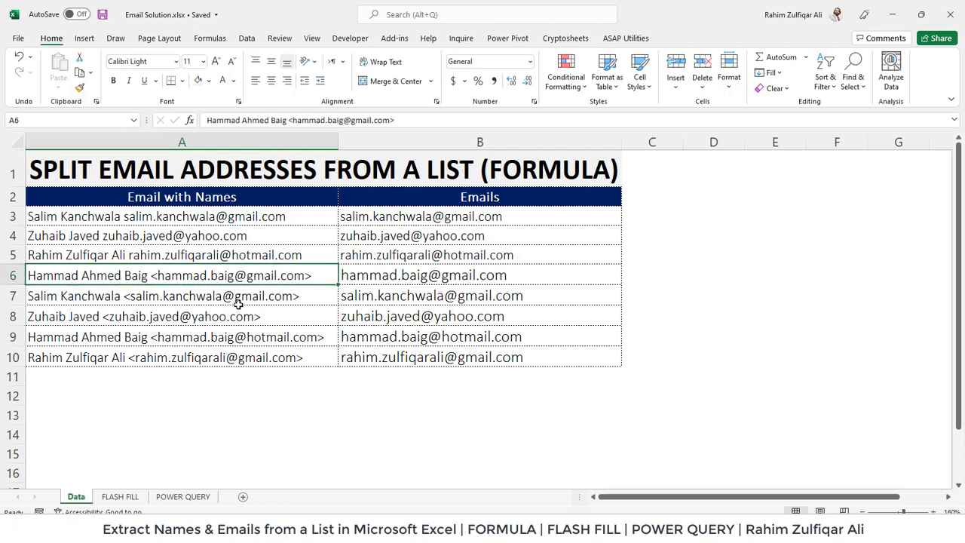
click(238, 304)
click(225, 316)
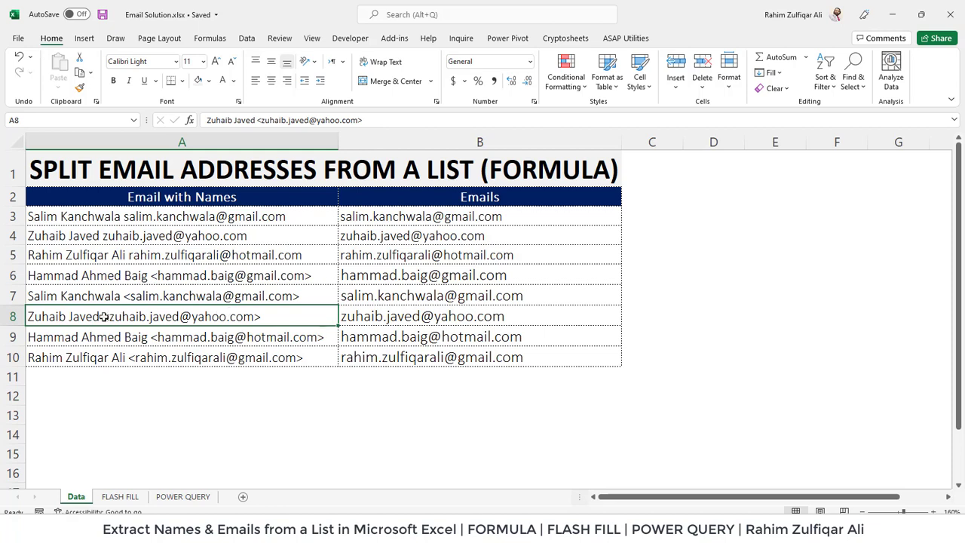
click(207, 255)
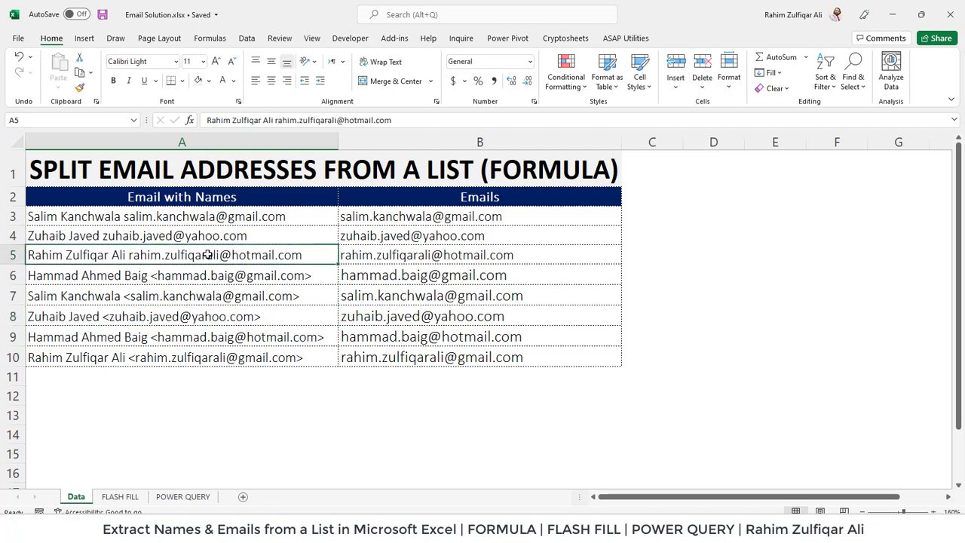
drag(222, 215, 205, 355)
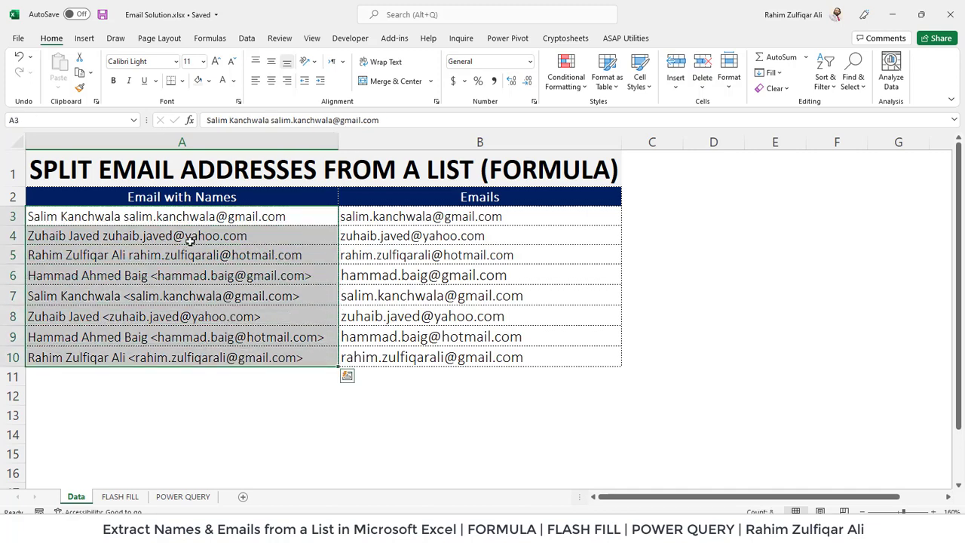
click(121, 256)
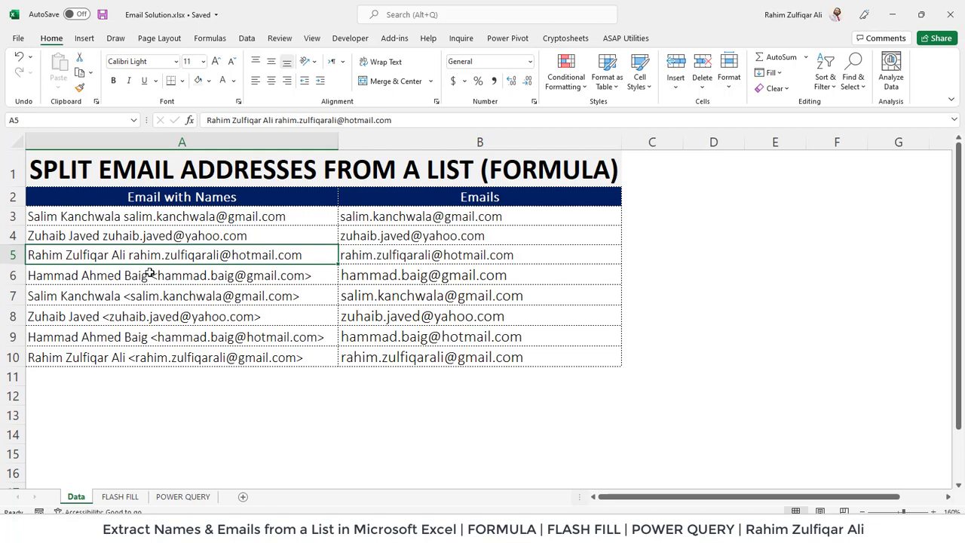
click(146, 216)
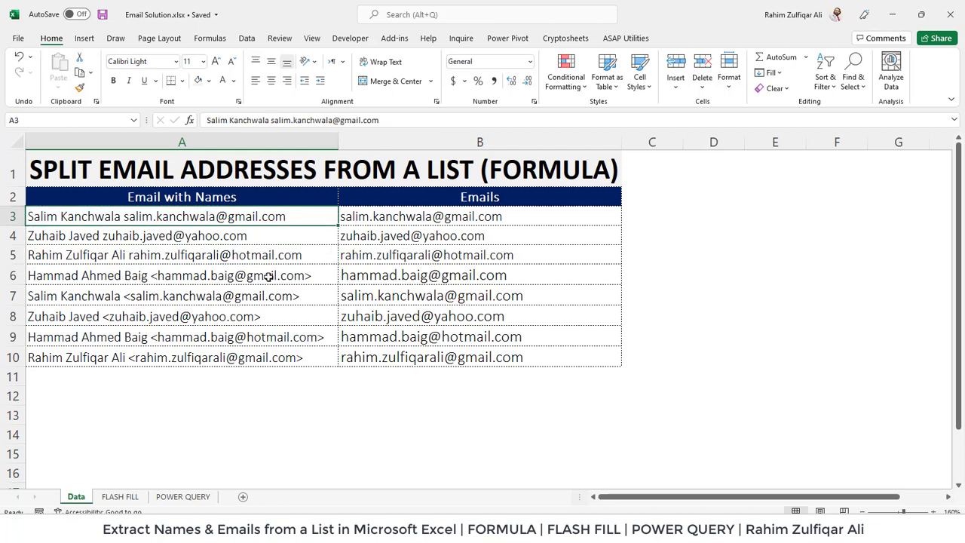
- Inspect the email-extracting formulas in B3 and B4 without changing them
click(384, 216)
double_click(377, 216)
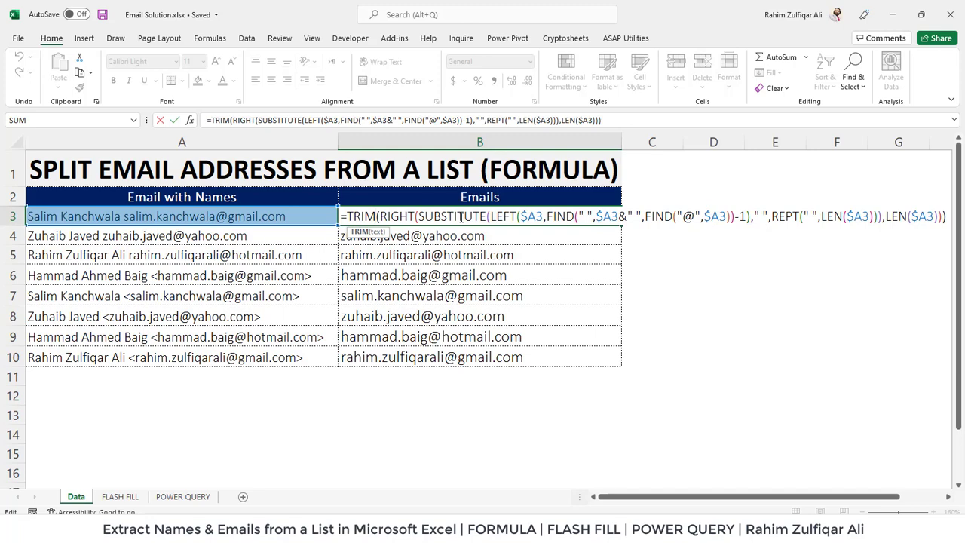
key(Return)
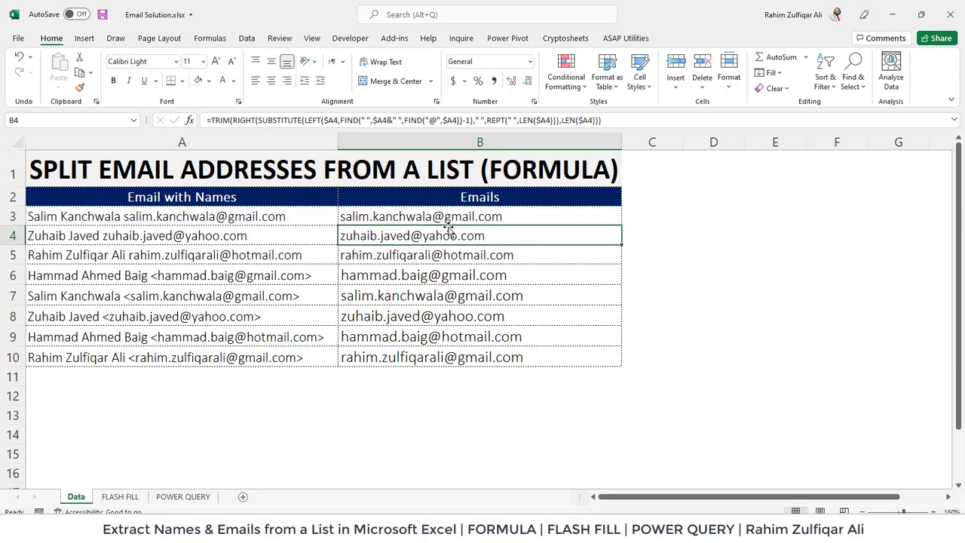
double_click(436, 236)
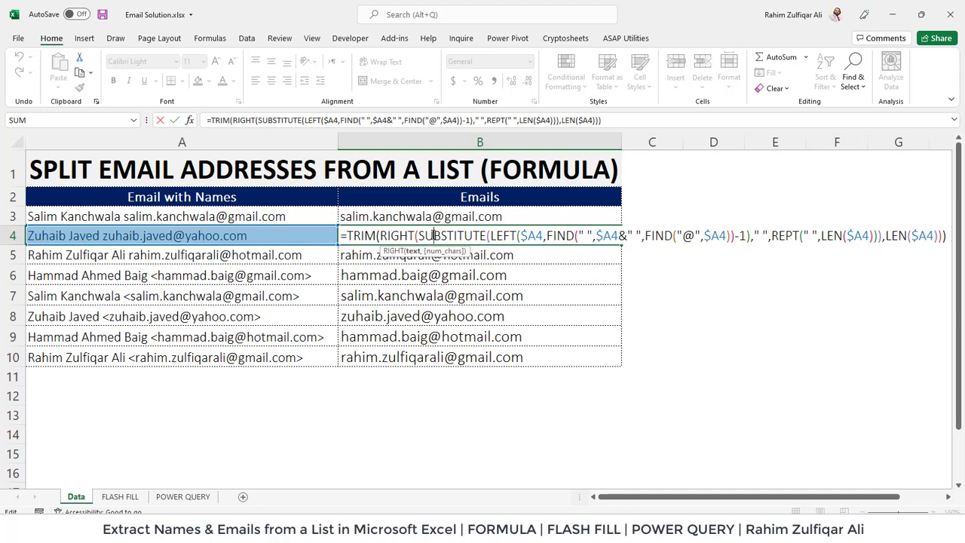
key(Return)
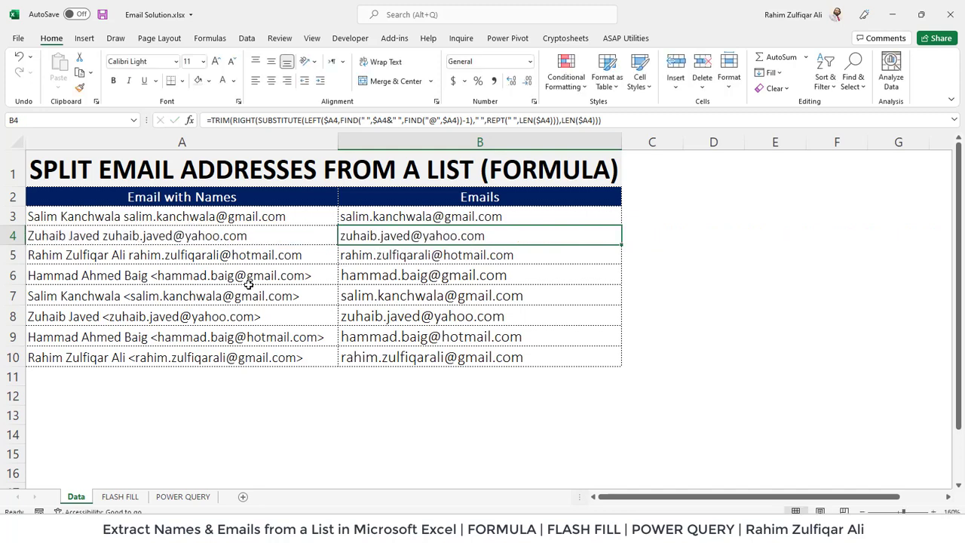
- Examine the bracketed entries in A6:A8 and the start and length arguments of B8's MID formula
click(252, 277)
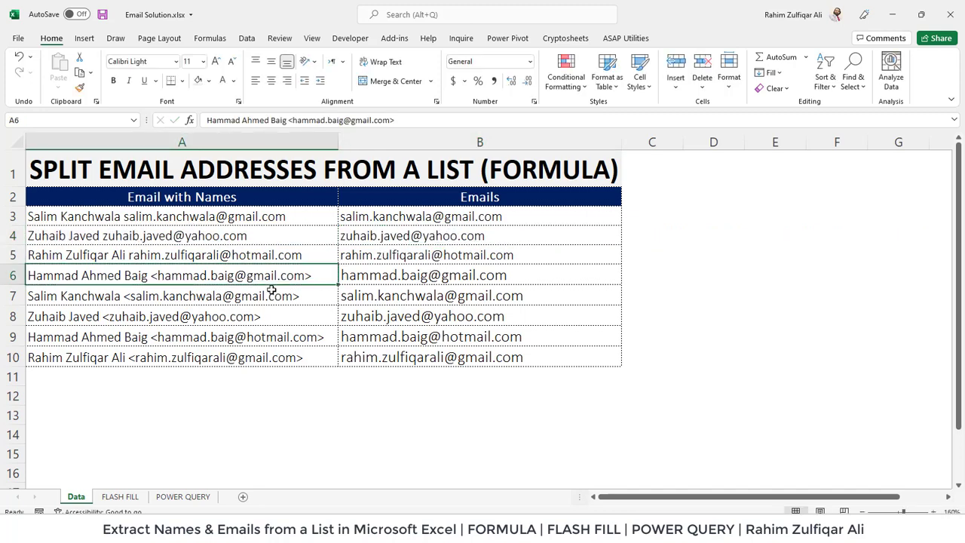
click(191, 301)
click(194, 320)
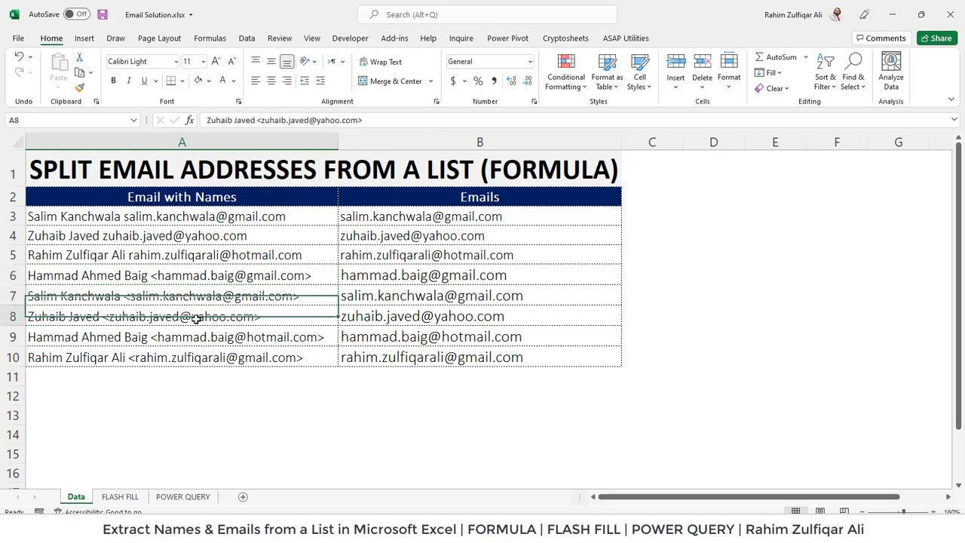
click(381, 319)
double_click(382, 319)
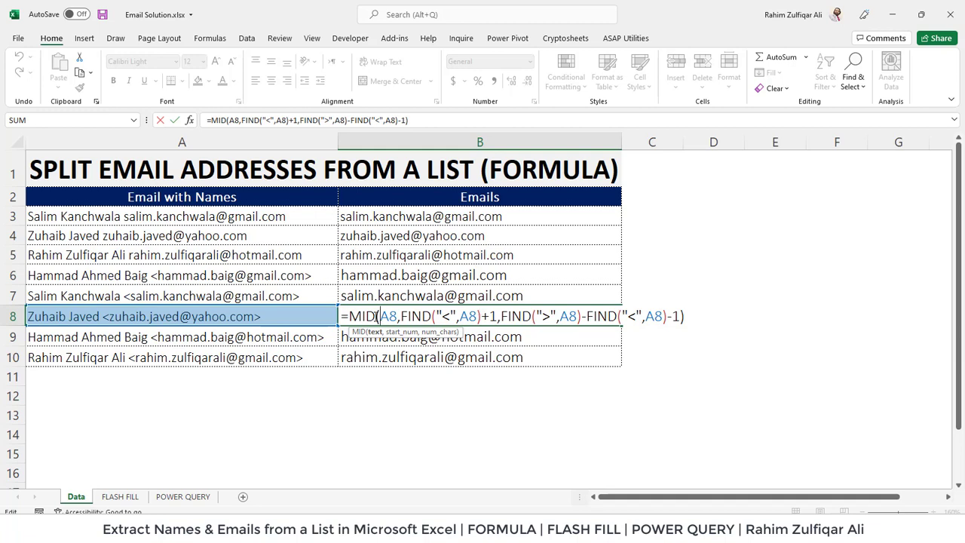
click(407, 316)
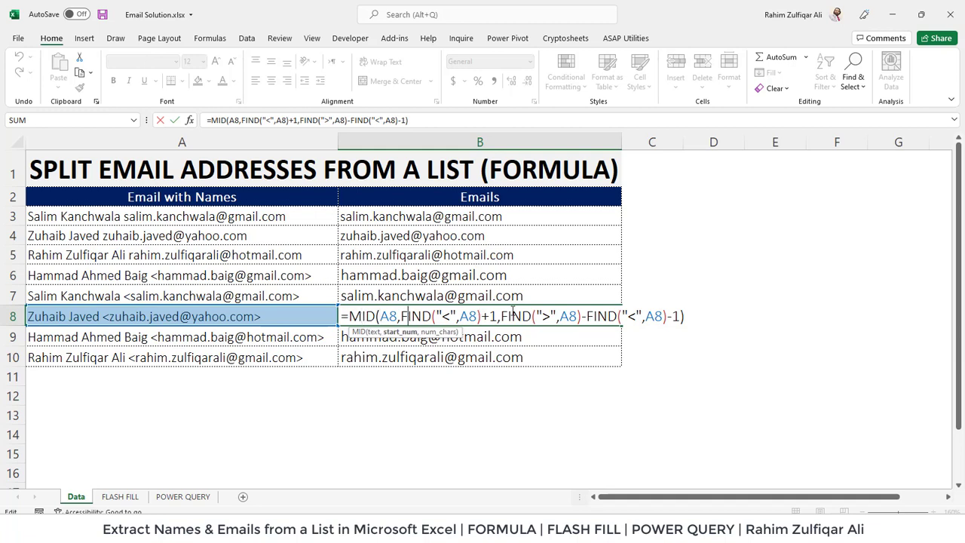
click(561, 316)
key(Escape)
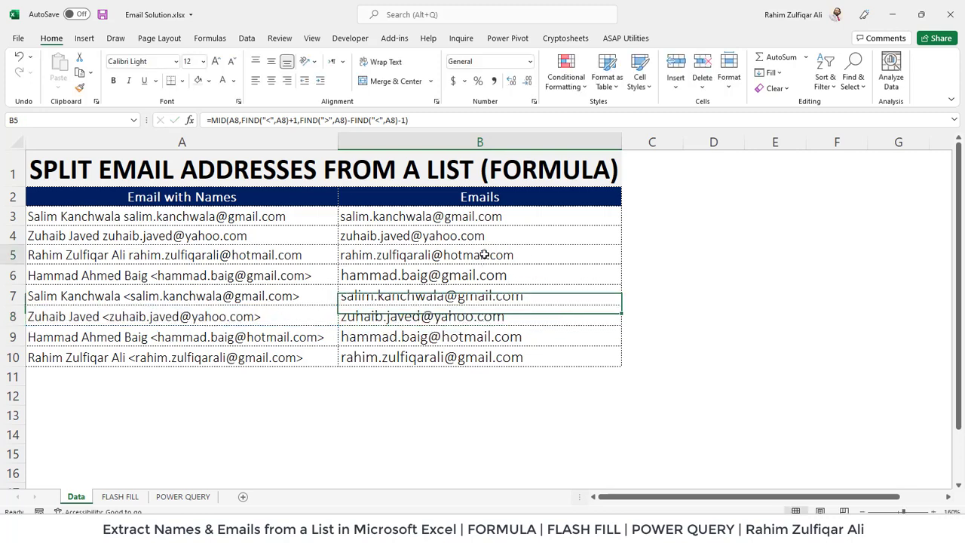
- Inspect the B5 and B4 formulas and select the extracted email results B3:B10
double_click(484, 255)
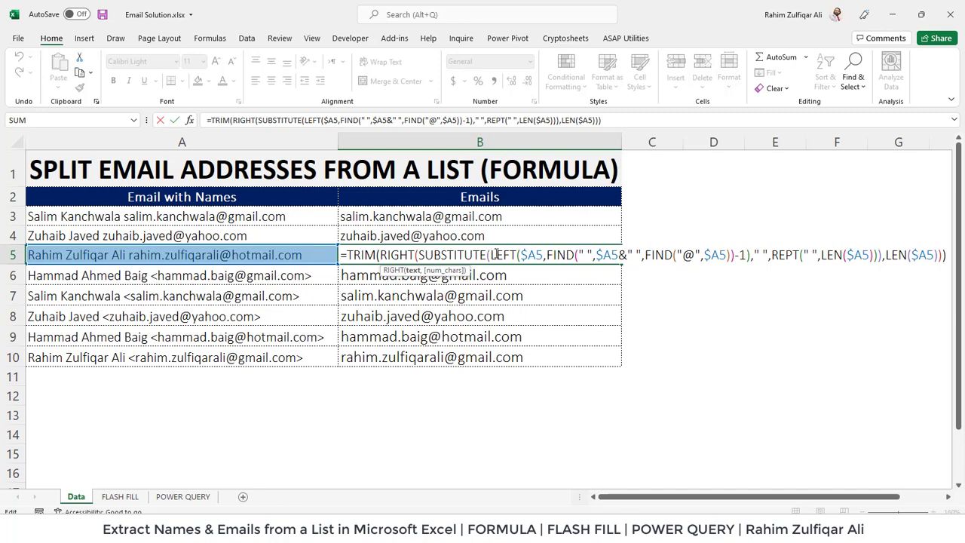
key(ctrl+Return)
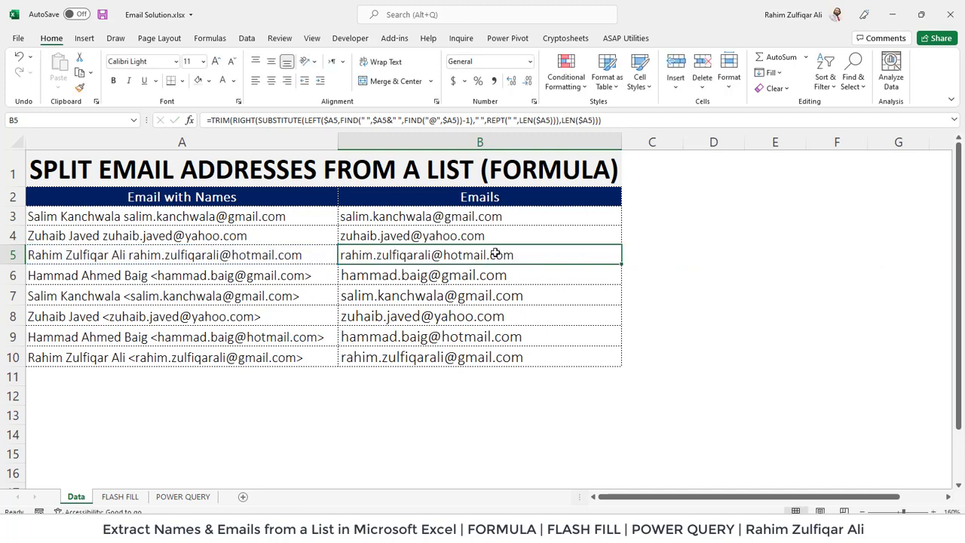
drag(457, 220, 439, 352)
double_click(444, 237)
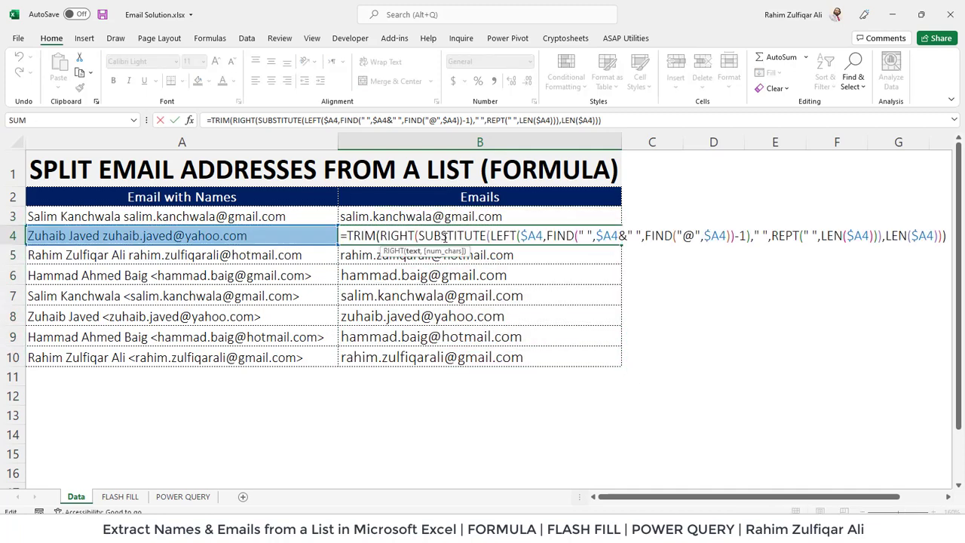
key(Escape)
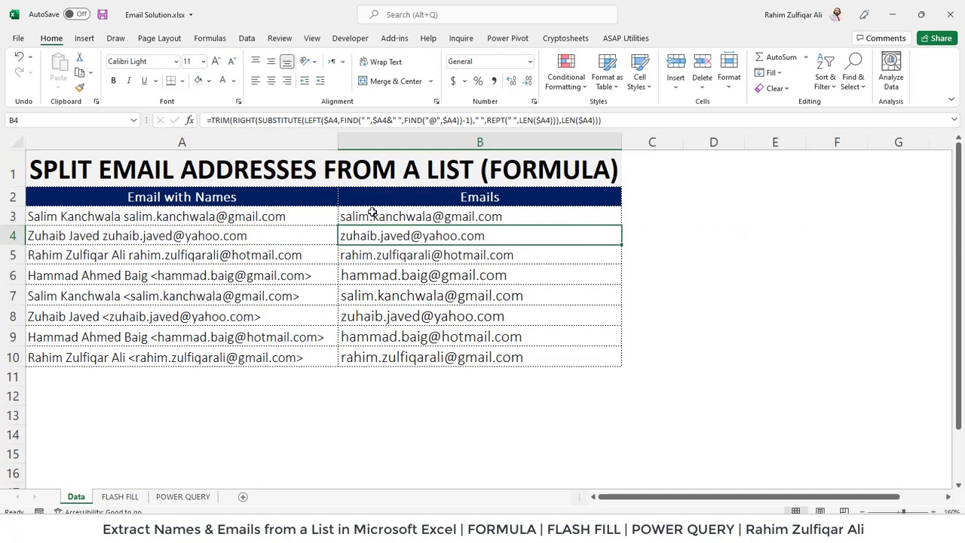
drag(371, 216, 367, 357)
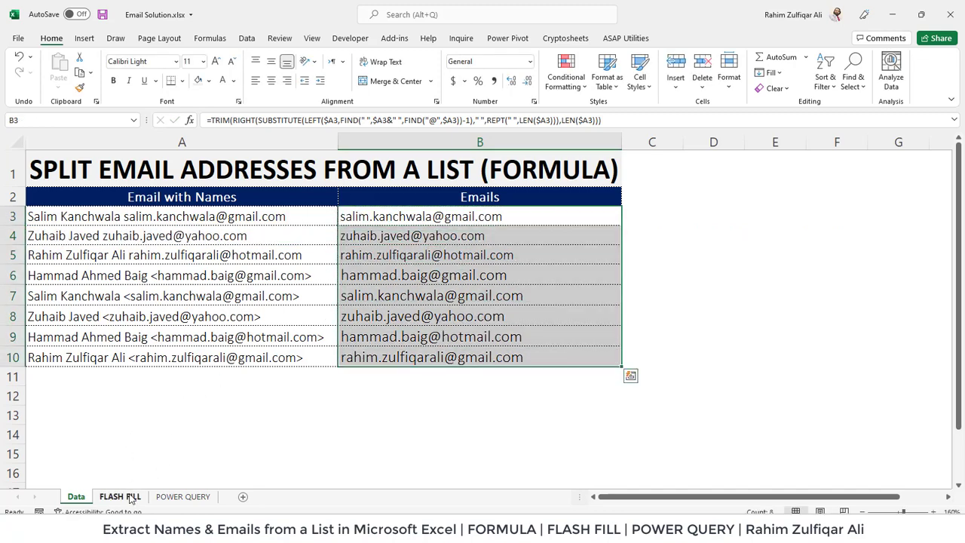
- On the FLASH FILL sheet, type the first entry's email address into B3 and select B3:B10
click(129, 496)
drag(289, 216, 263, 349)
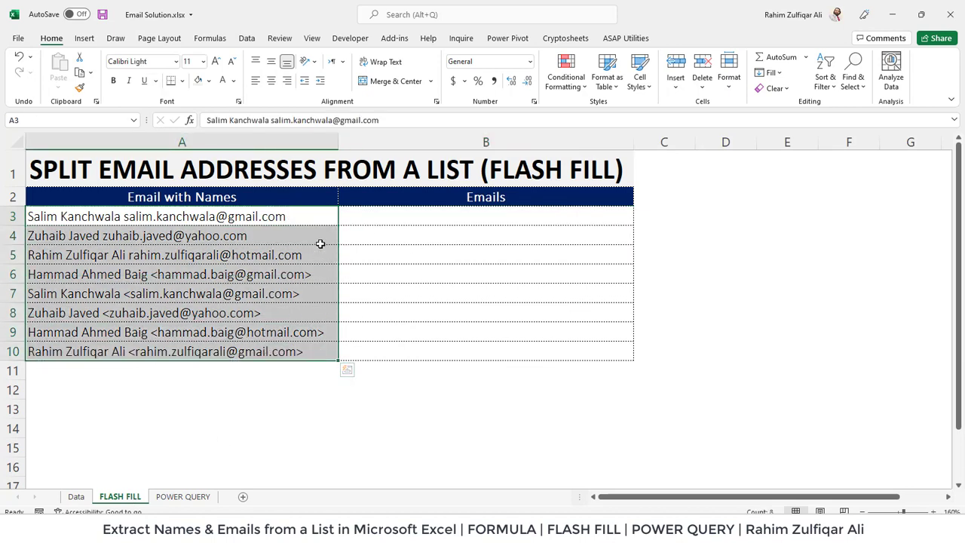
click(374, 217)
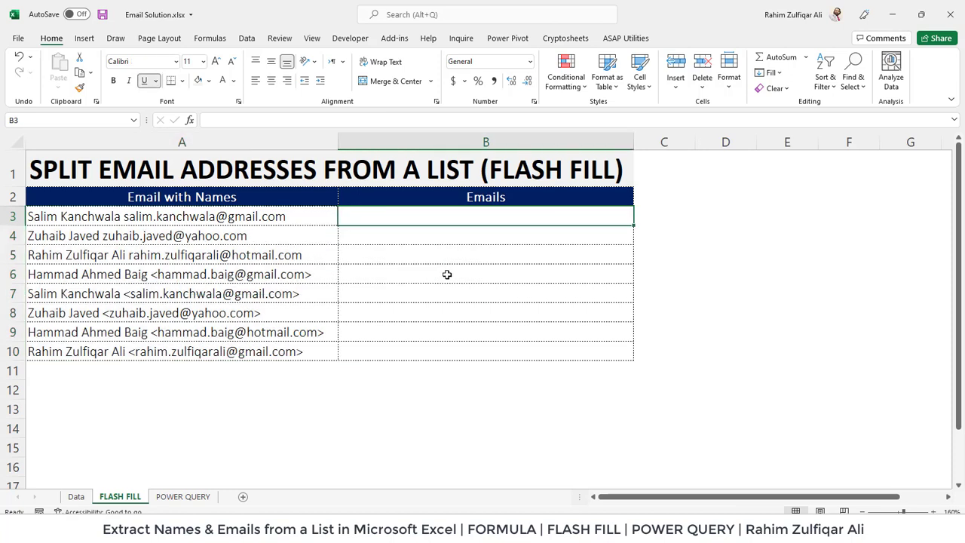
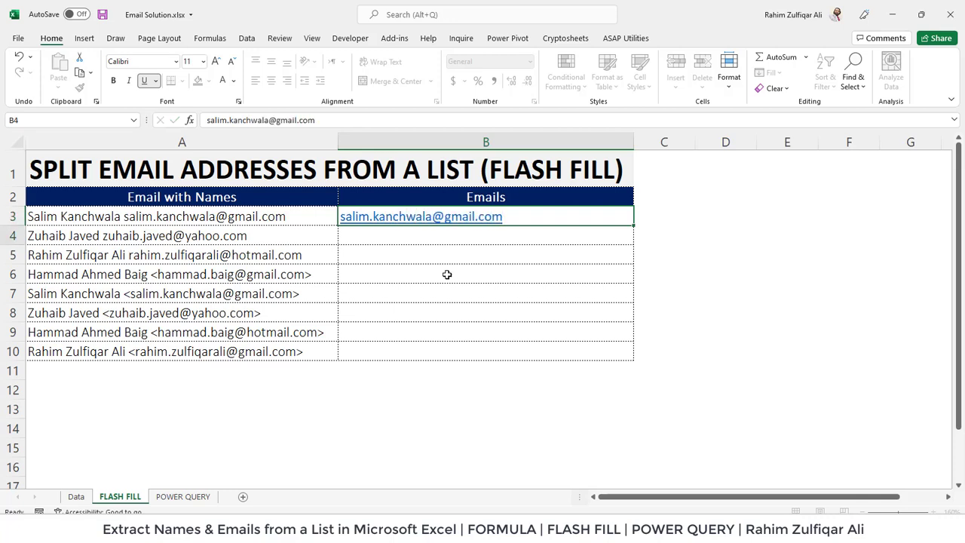
key(Return)
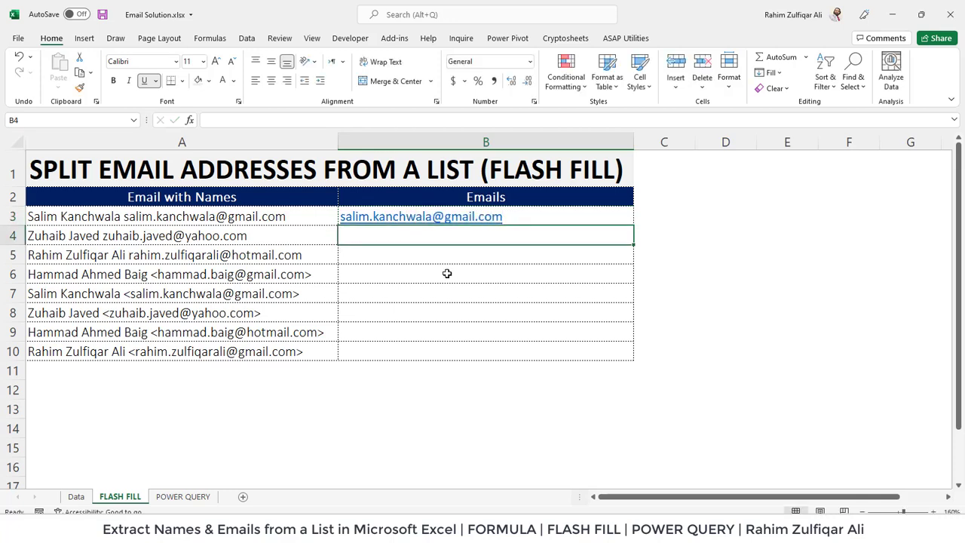
click(530, 216)
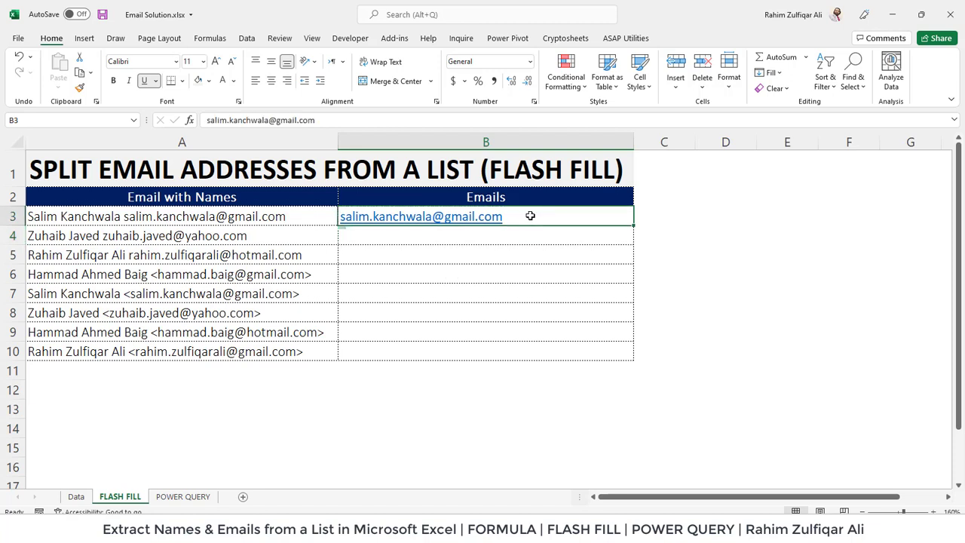
drag(528, 222, 517, 348)
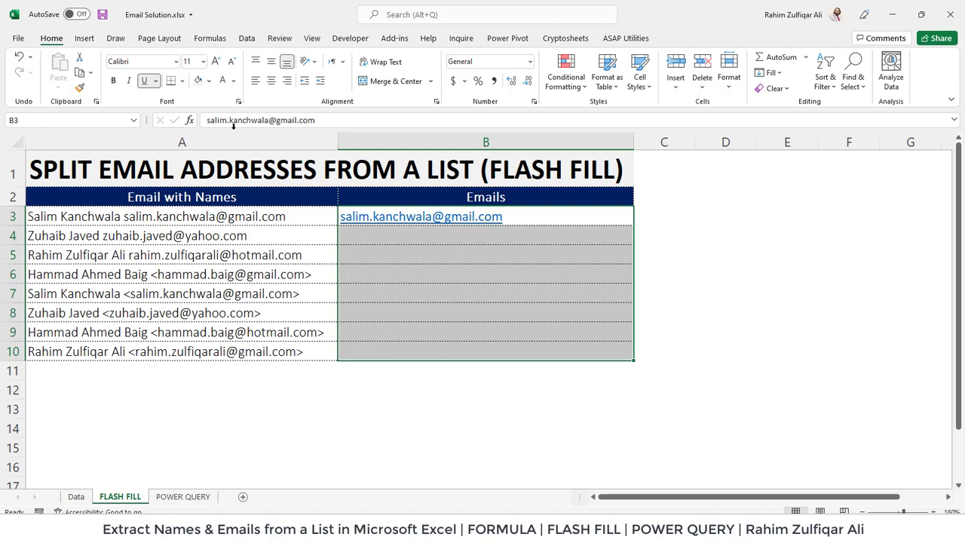
- Run Data > Flash Fill on B3:B10, then check B4–B10 and find the wrong values in B5 and B6
click(244, 40)
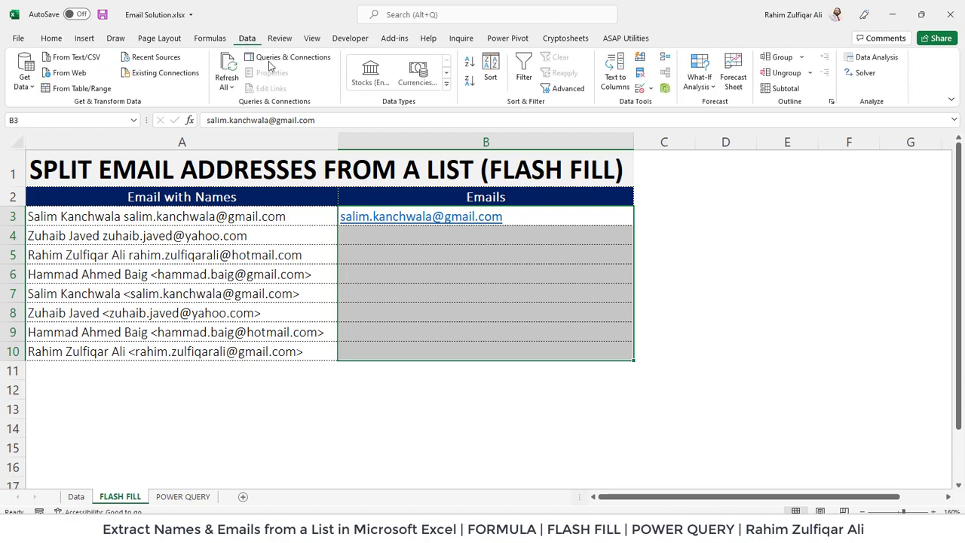
click(641, 61)
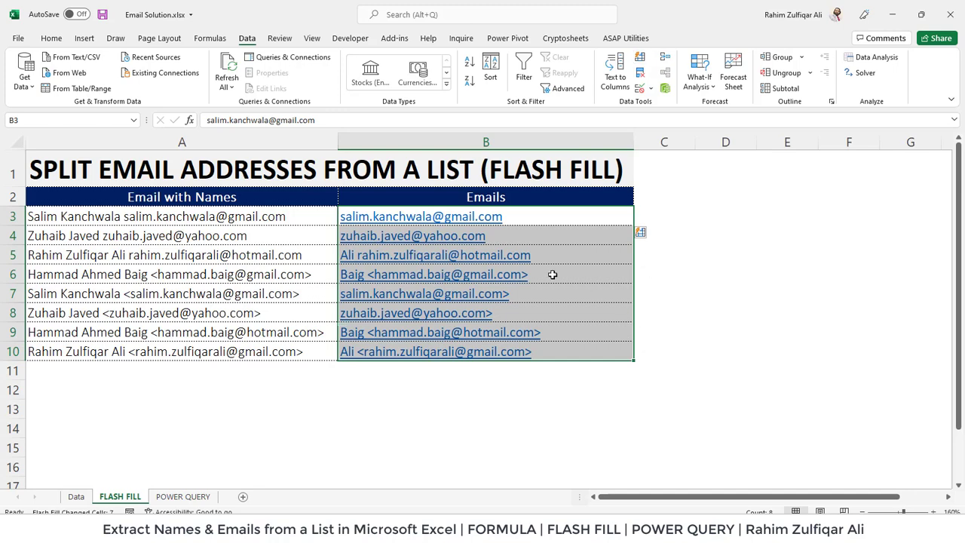
click(551, 217)
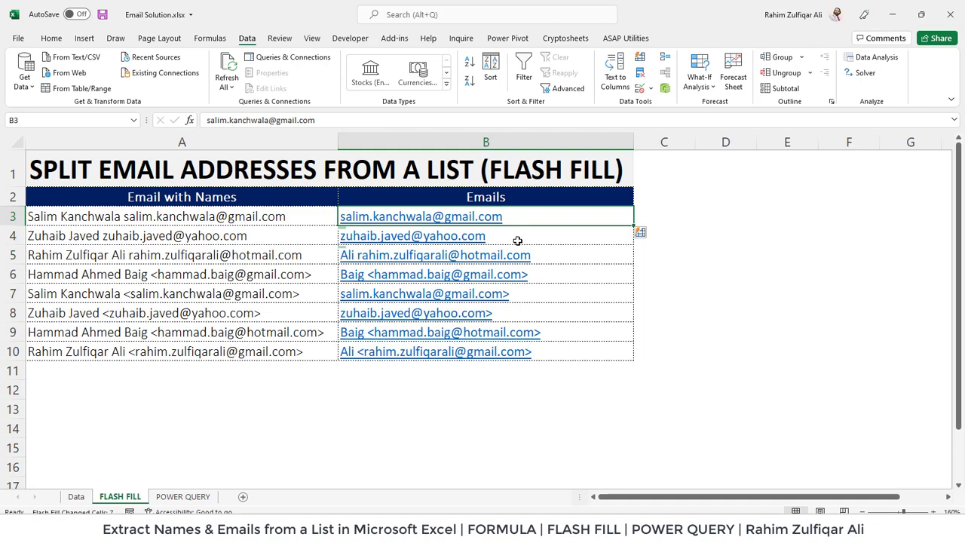
click(518, 241)
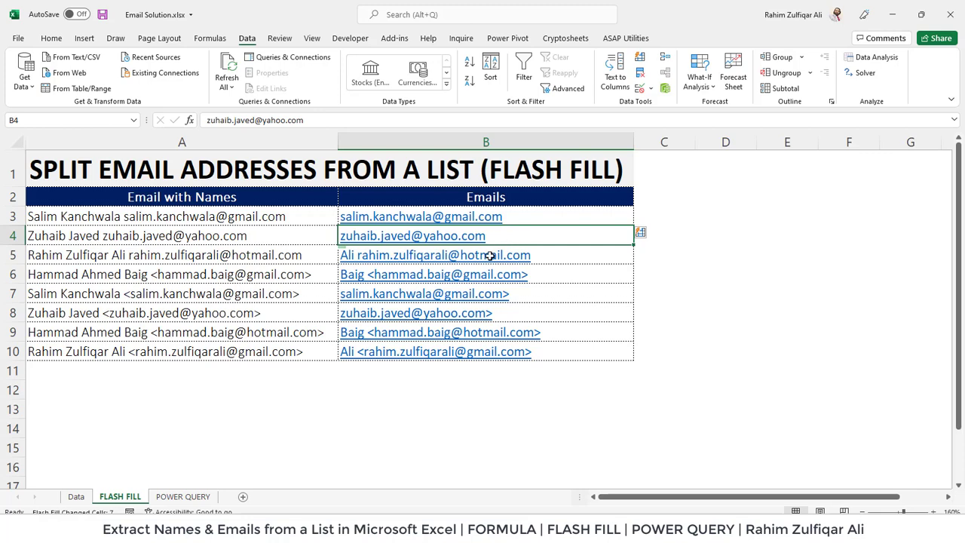
click(548, 295)
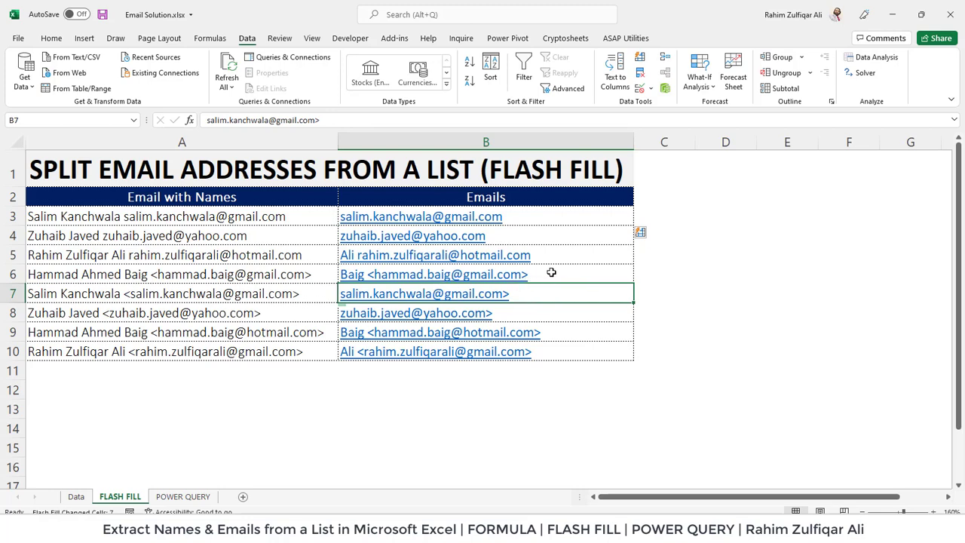
click(550, 273)
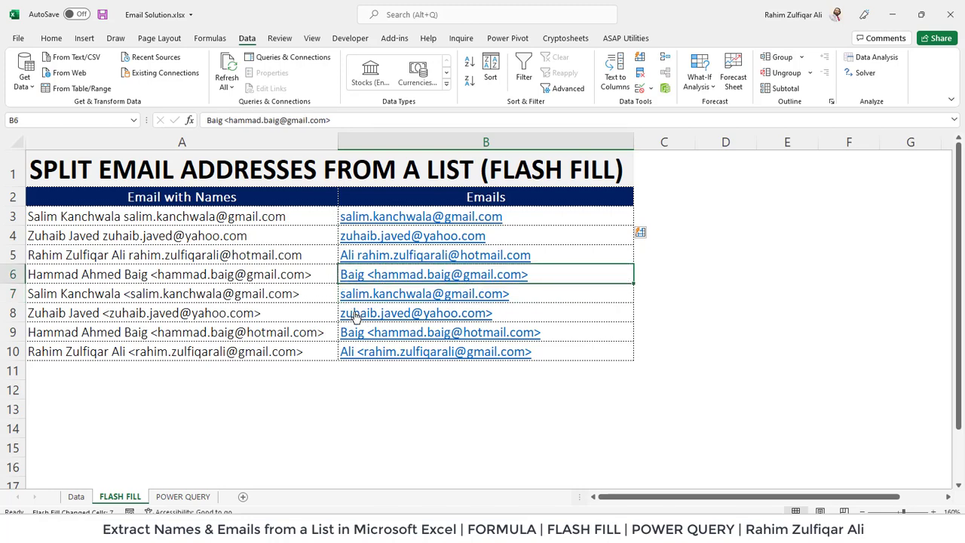
click(574, 336)
click(547, 355)
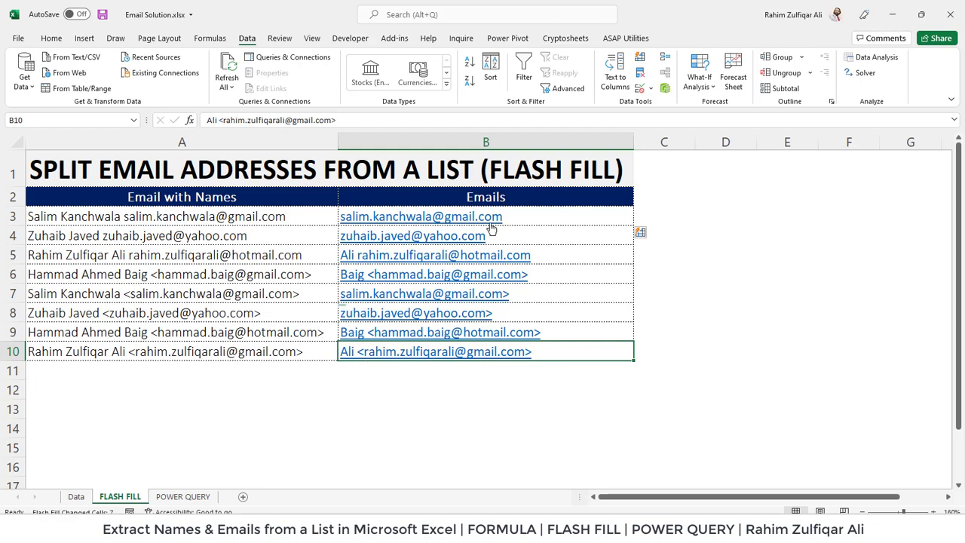
click(550, 275)
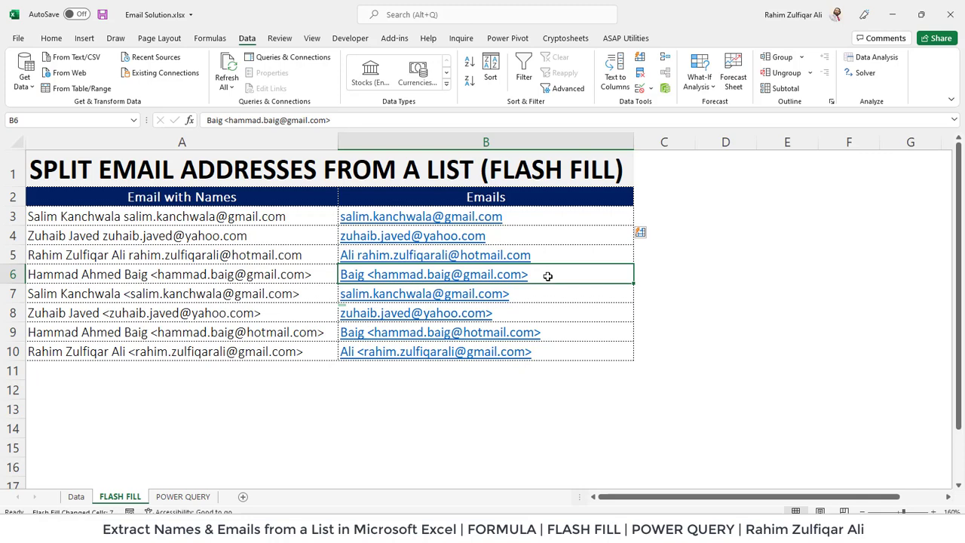
key(Up)
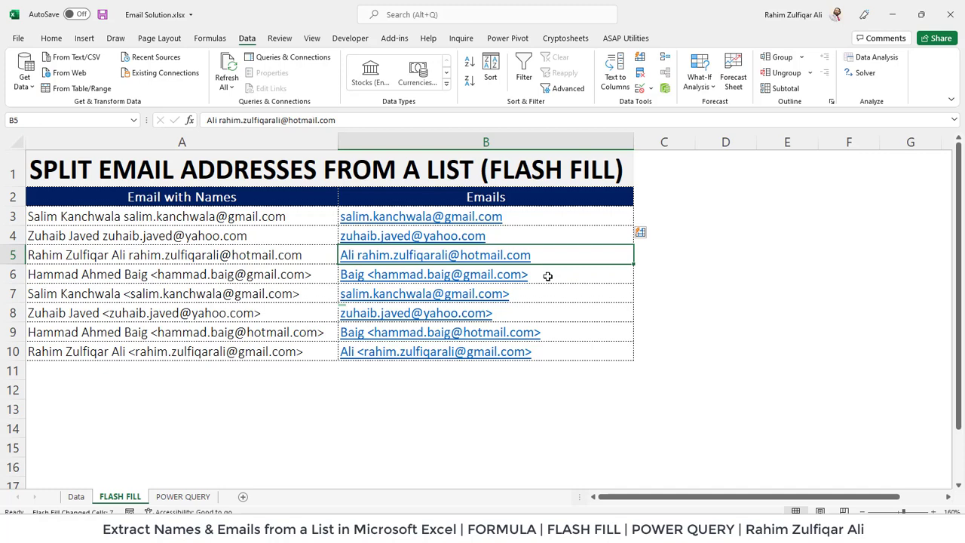
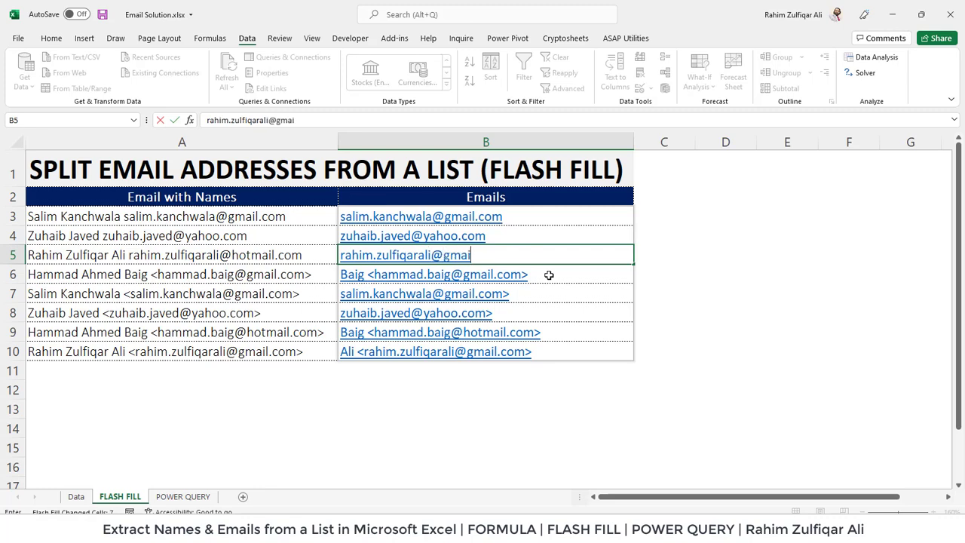
- Type corrected example email addresses in B5 and B6 so Flash Fill fixes every row, then select B3:B10
key(Return)
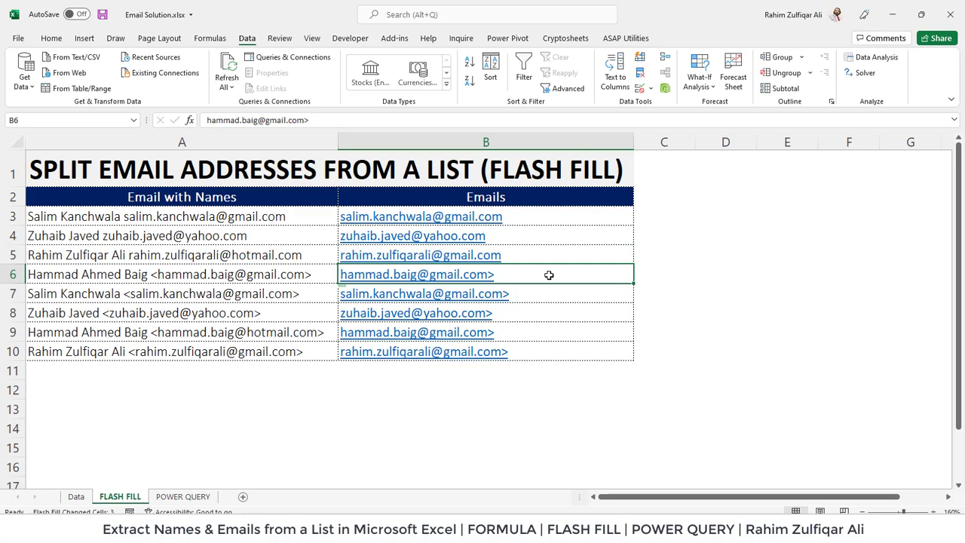
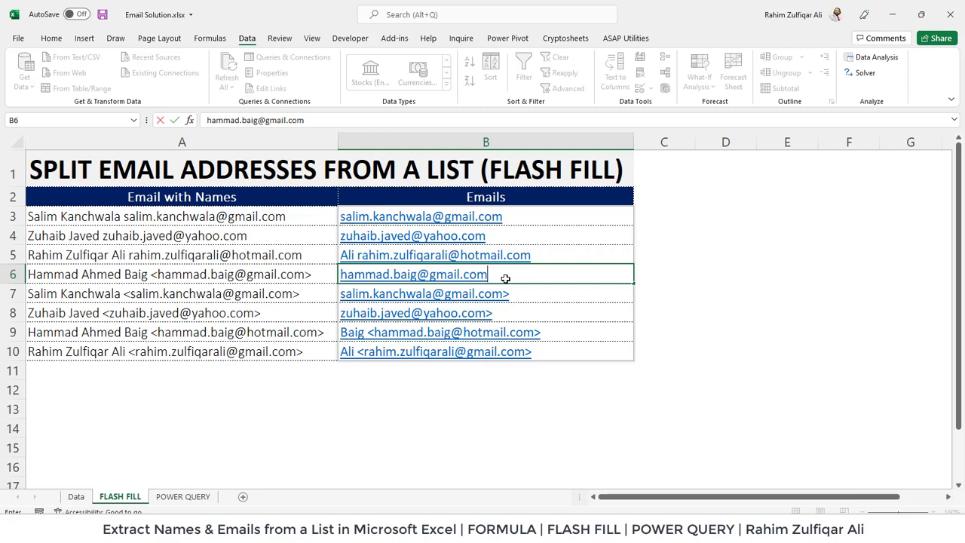
key(Return)
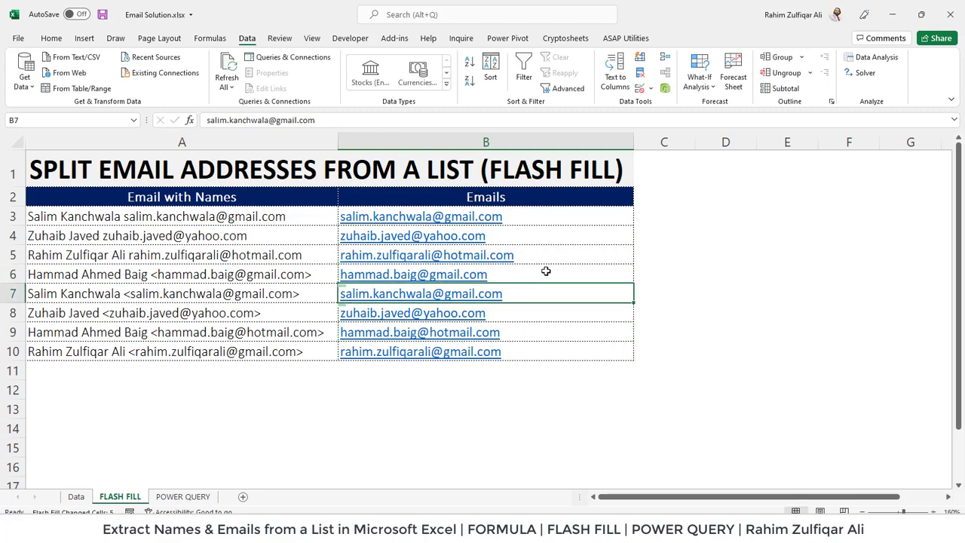
drag(561, 227, 547, 349)
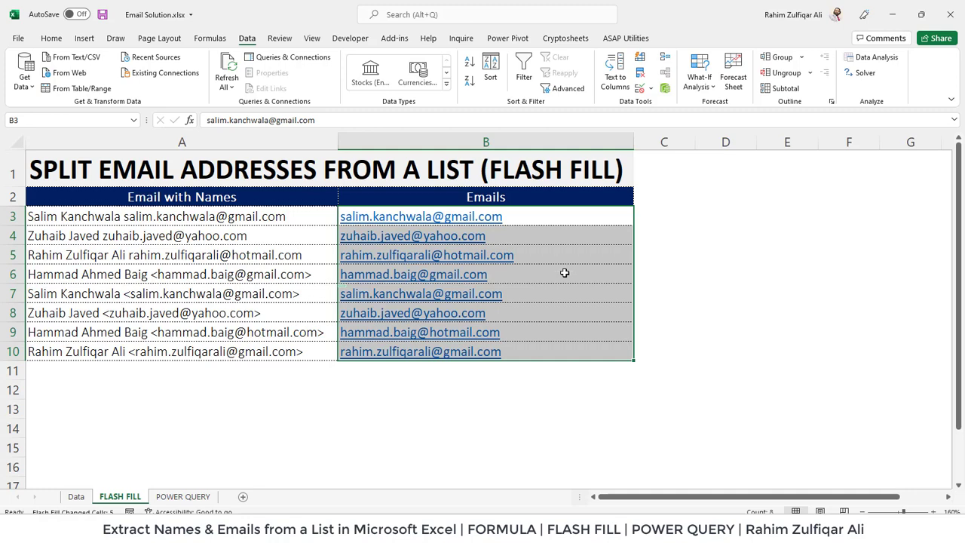
click(563, 275)
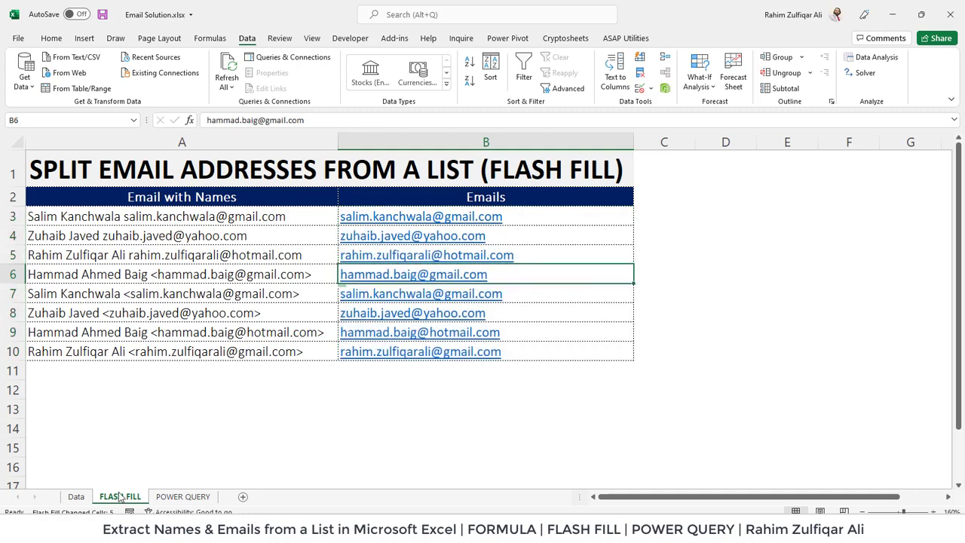
click(76, 497)
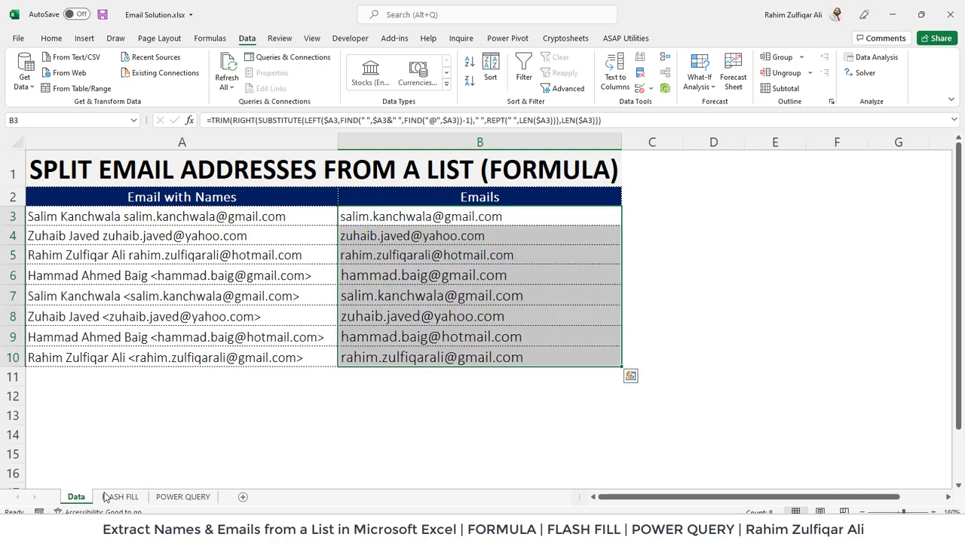
click(460, 295)
double_click(480, 219)
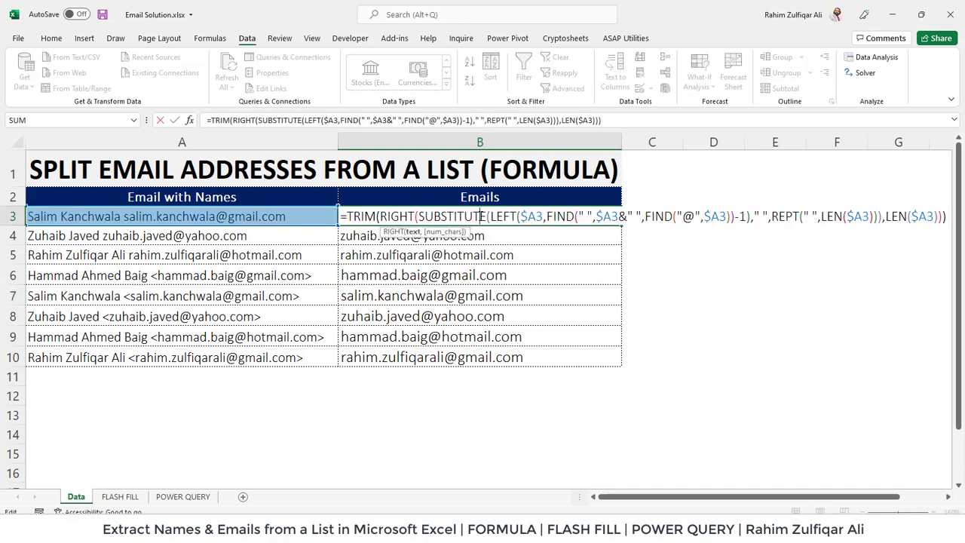
click(463, 274)
double_click(463, 274)
key(Escape)
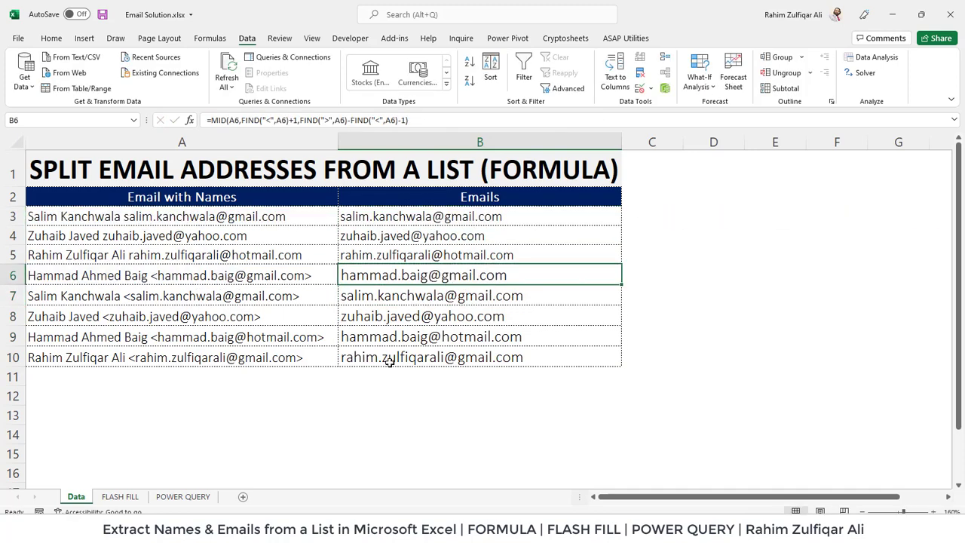
click(135, 499)
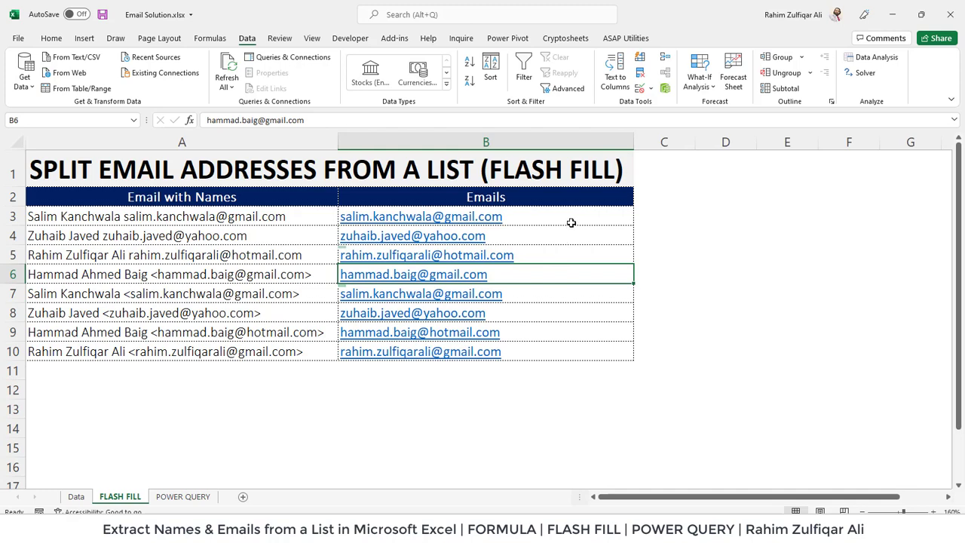
drag(571, 222, 556, 349)
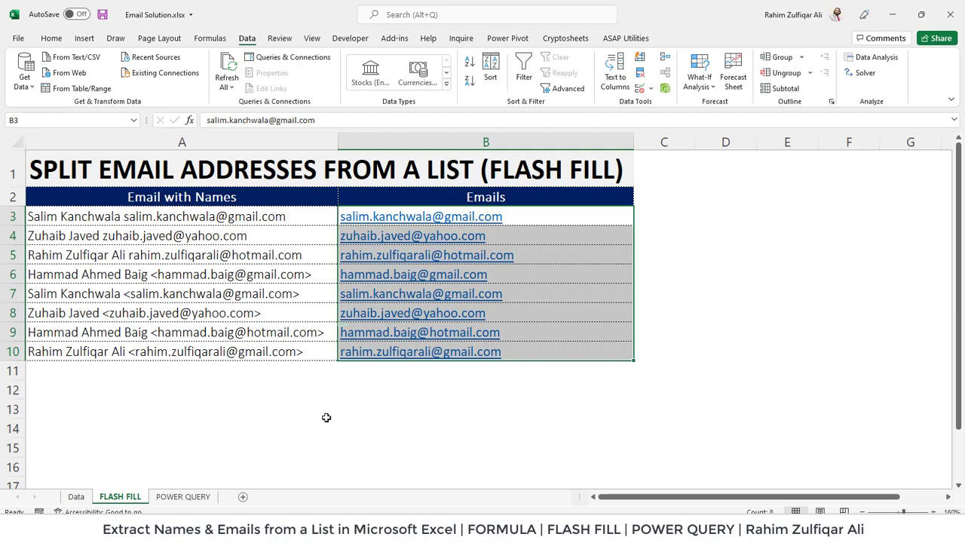
click(590, 252)
click(591, 237)
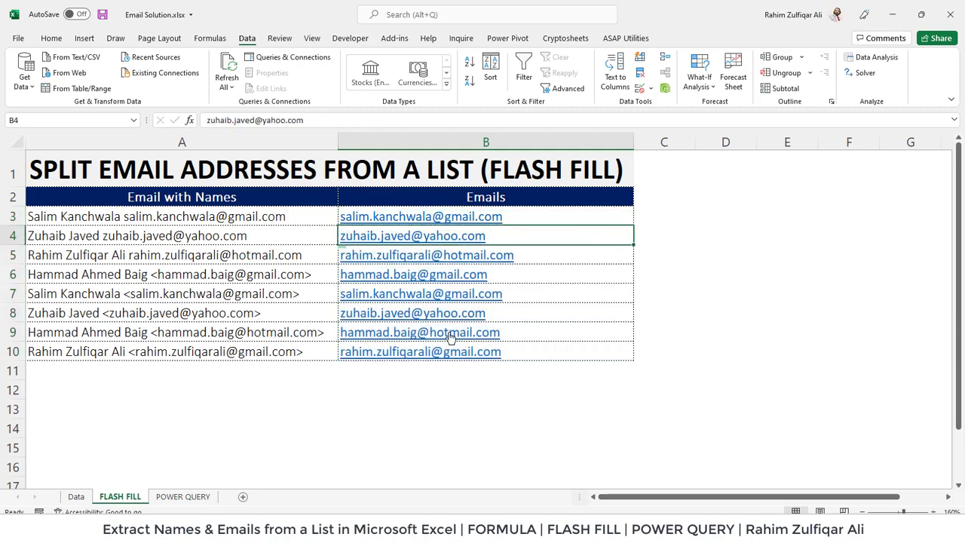
click(685, 200)
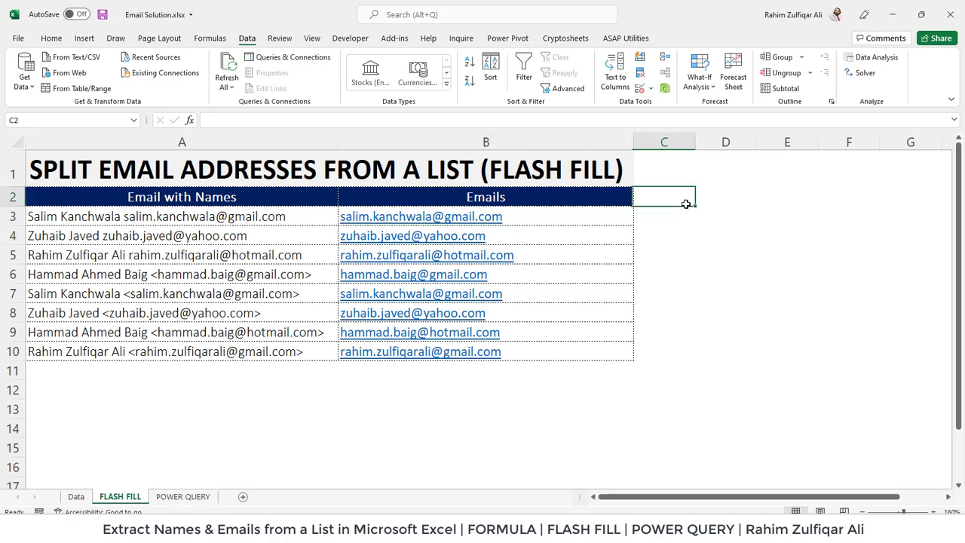
- Add a Names header in C2 and type the first entry's full name in C3 as an example
text(Names)
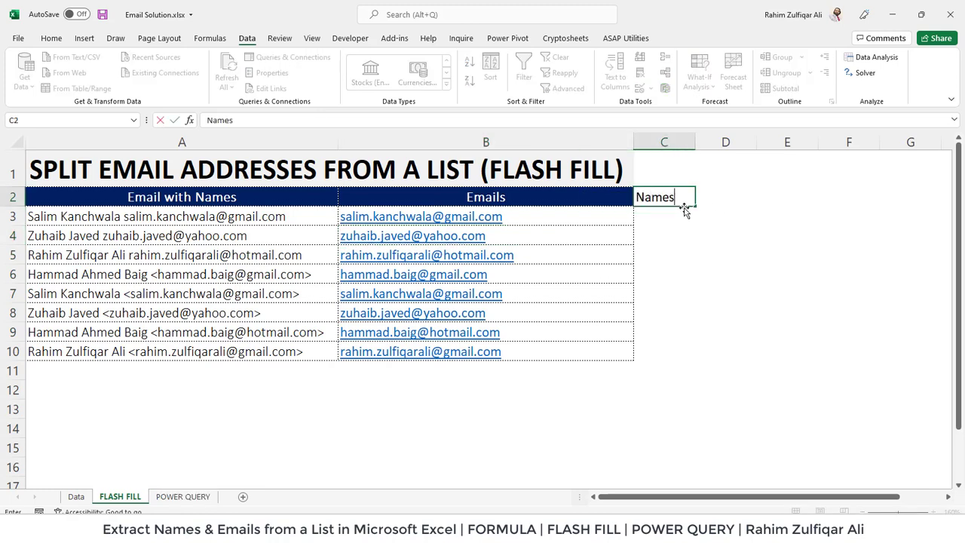
key(Return)
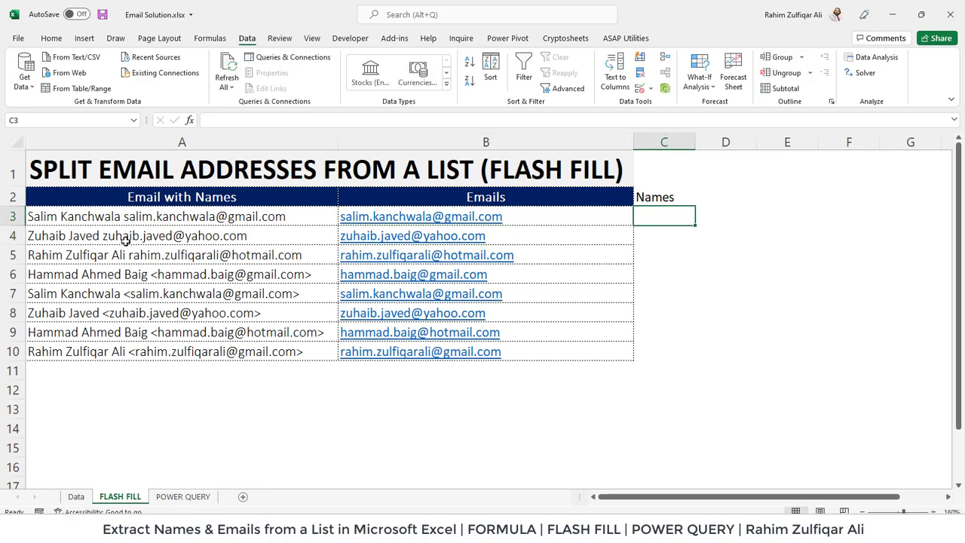
click(106, 218)
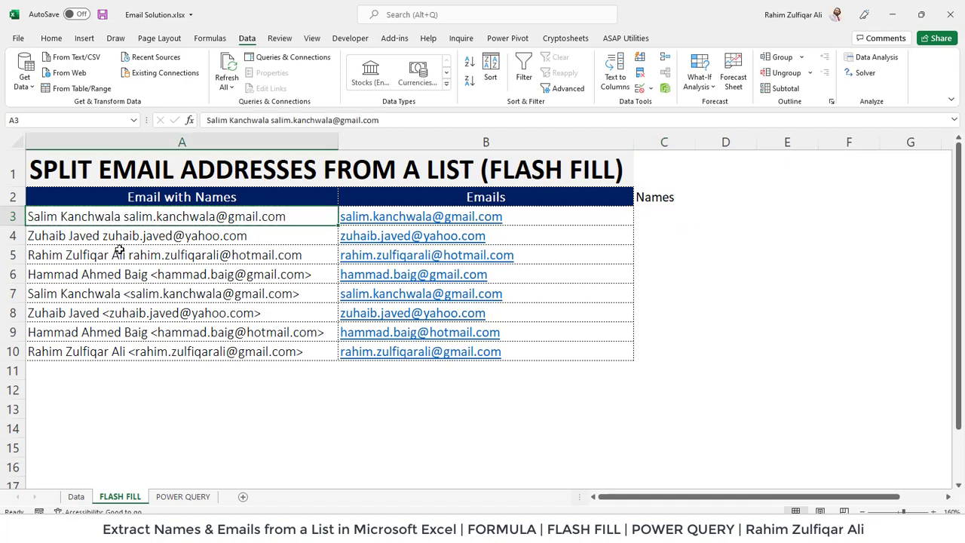
click(93, 261)
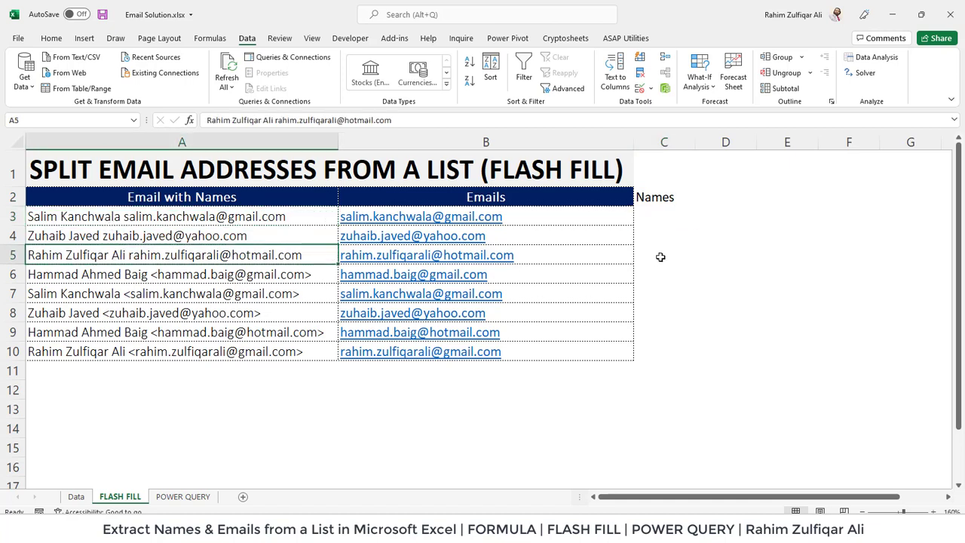
click(661, 219)
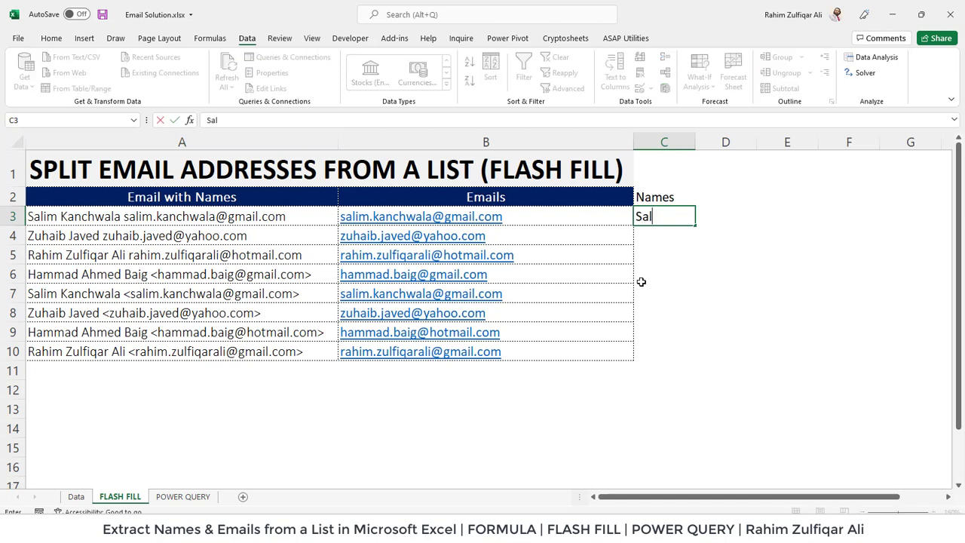
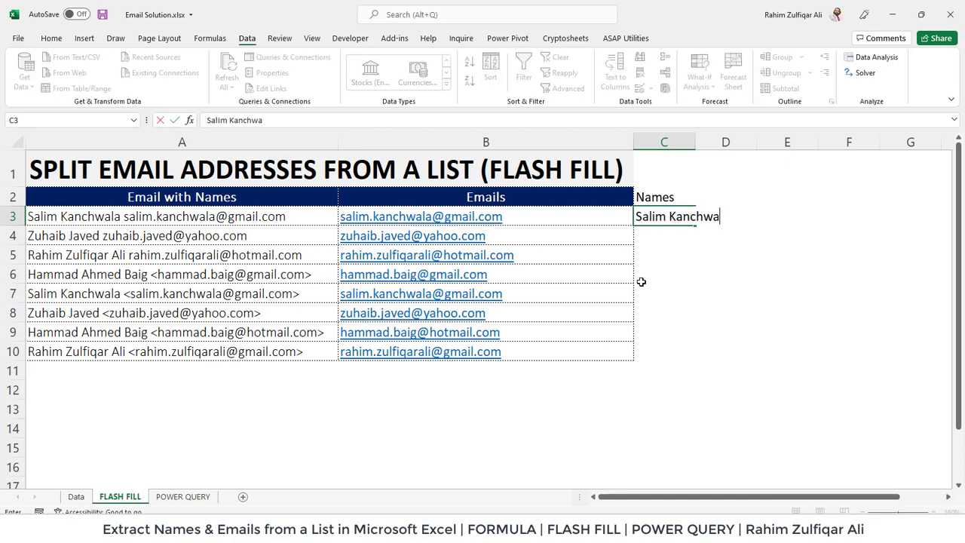
key(Return)
- Flash Fill the names down C3:C10 and check the row 5 result
key(Up)
key(shift+Down)
key(shift+Down)
key(shift+Down)
key(shift+Down)
key(shift+Down)
key(shift+Down)
key(shift+Down)
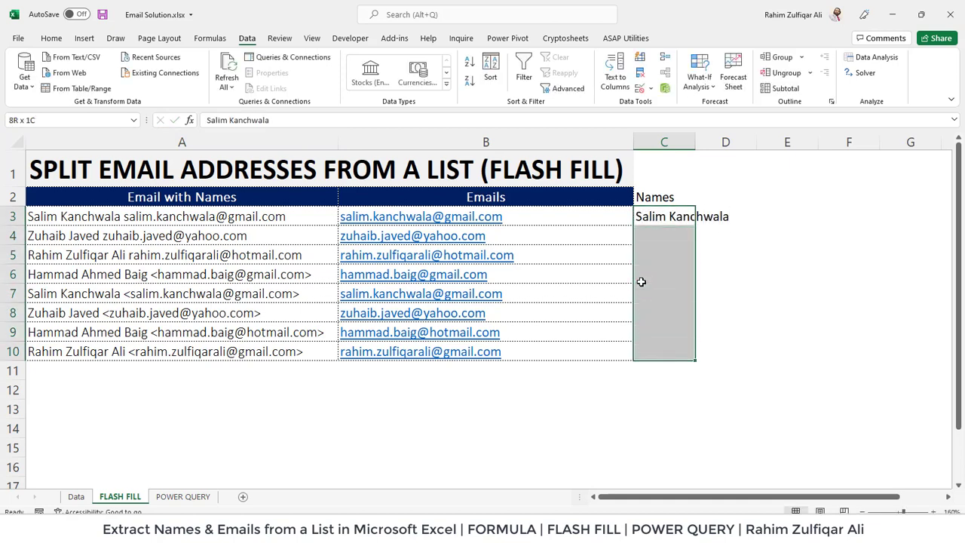
click(640, 60)
click(648, 252)
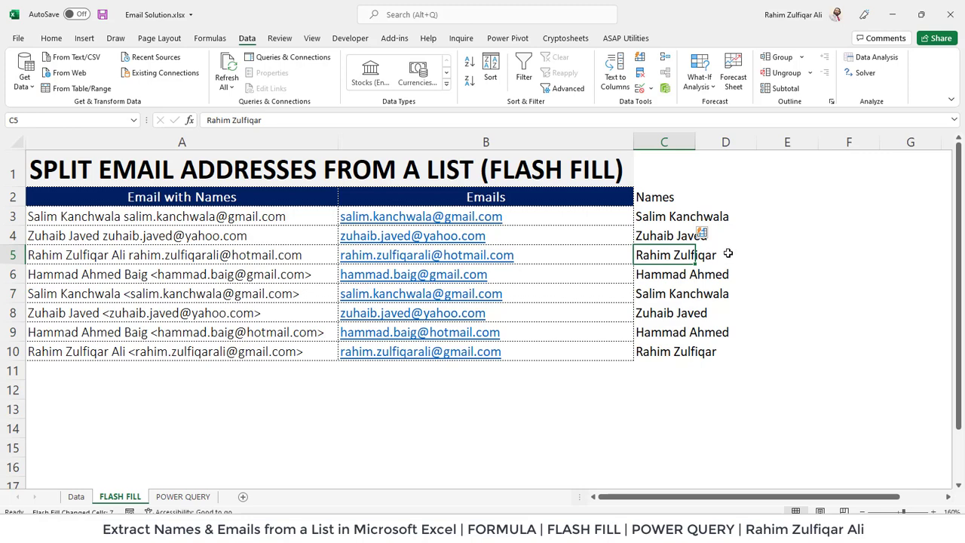
- Add the missing last word to the name in C5 so Flash Fill completes the other three-part names
click(46, 253)
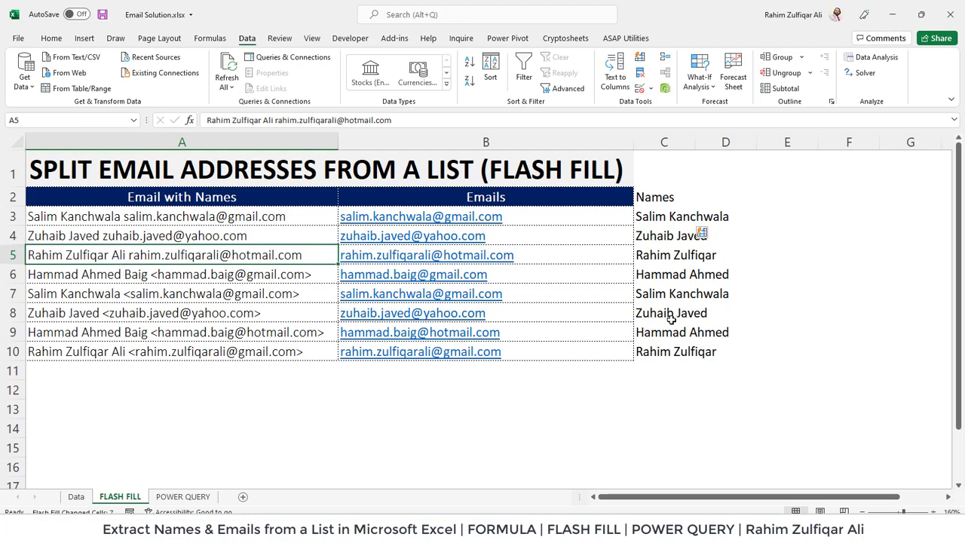
click(681, 260)
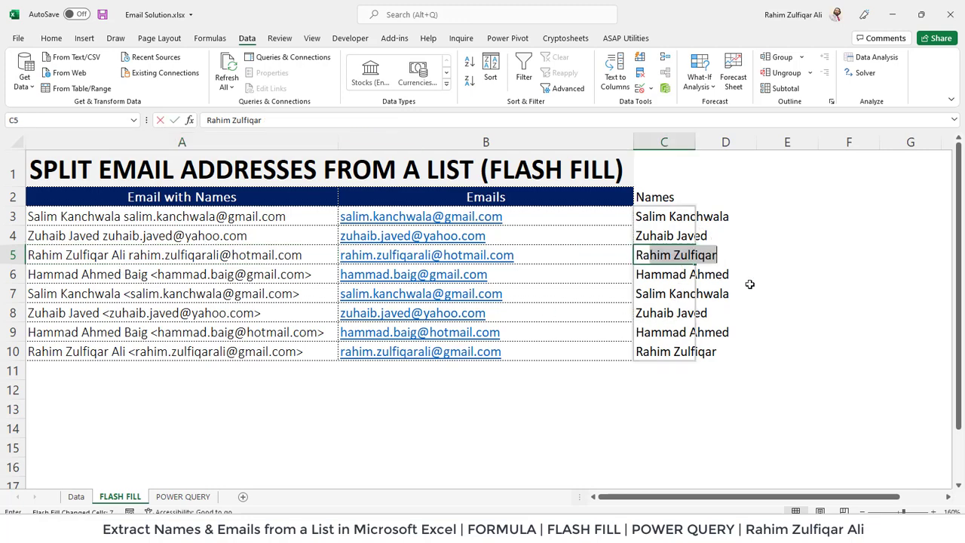
key(F2)
key(ctrl+shift+Left)
key(shift+Right)
key(shift+Right)
key(shift+Right)
key(shift+Right)
key(shift+Right)
key(shift+Right)
key(shift+Right)
key(shift+Right)
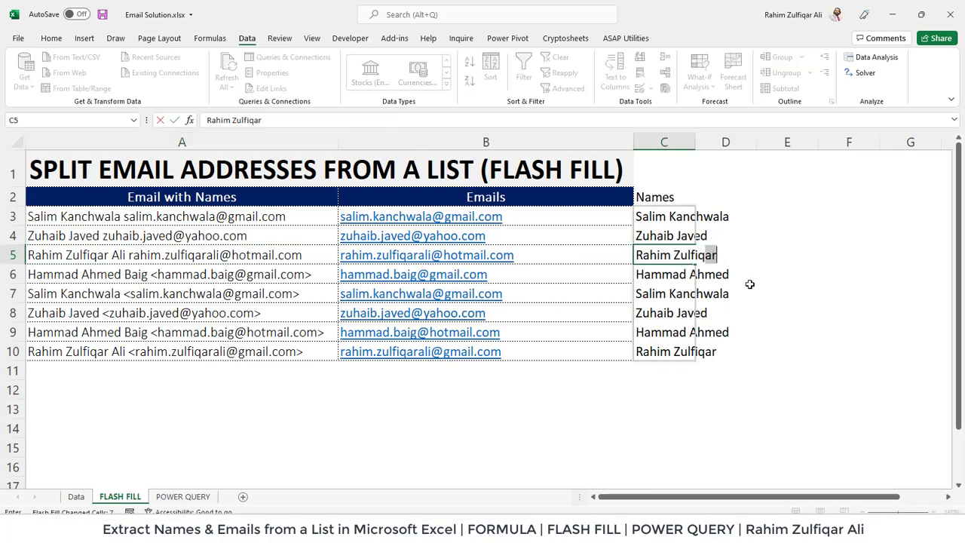
text(Ali)
key(Return)
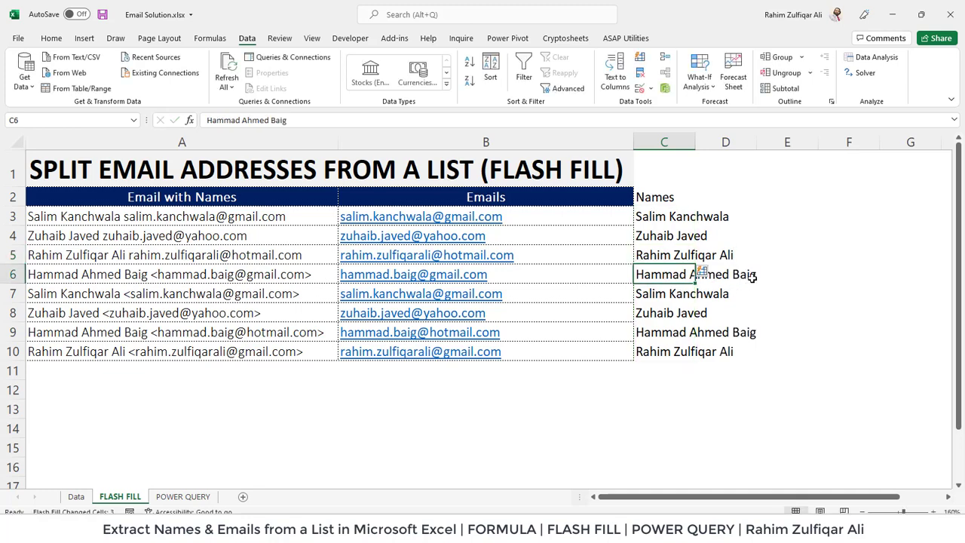
click(747, 282)
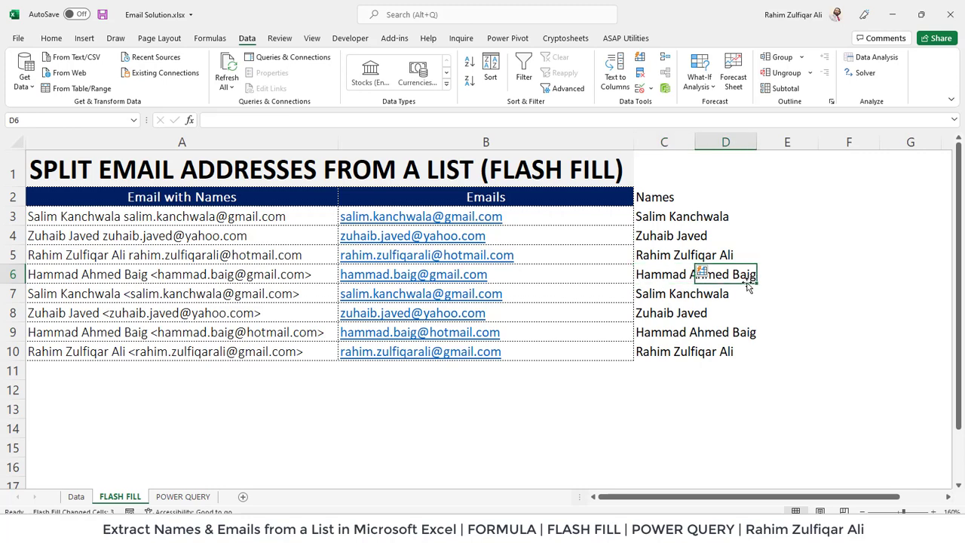
click(673, 354)
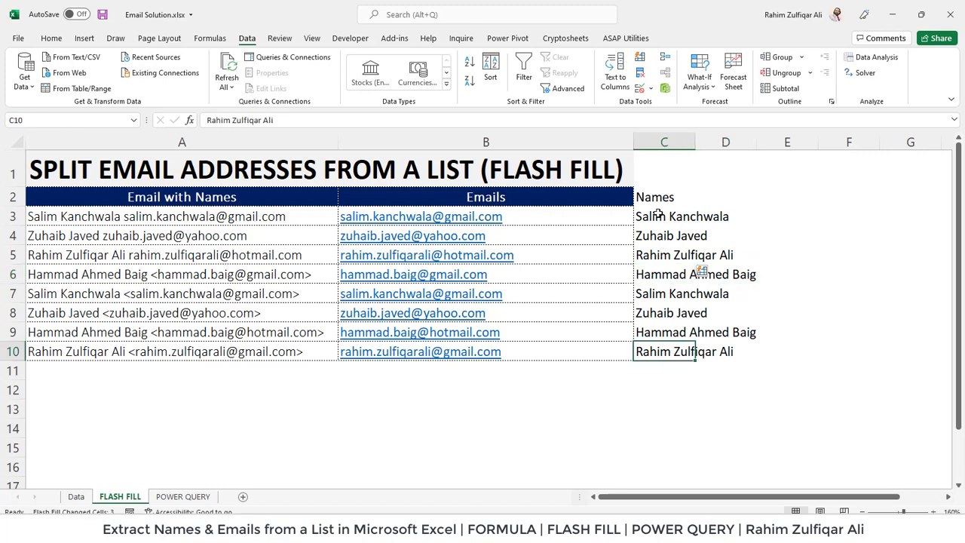
- Select C3:C10, widen column C to fit the full names, and check the A8 entry
drag(658, 214, 653, 351)
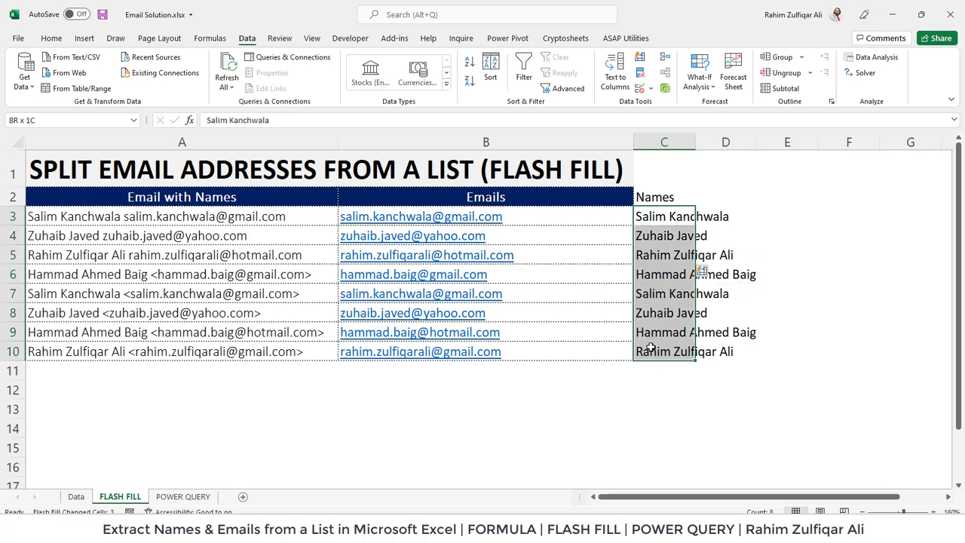
click(661, 219)
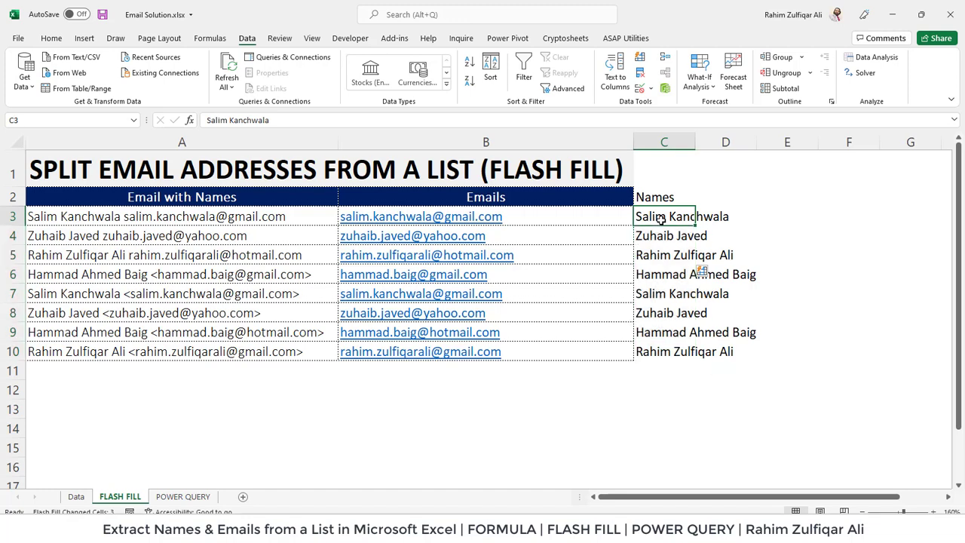
double_click(696, 142)
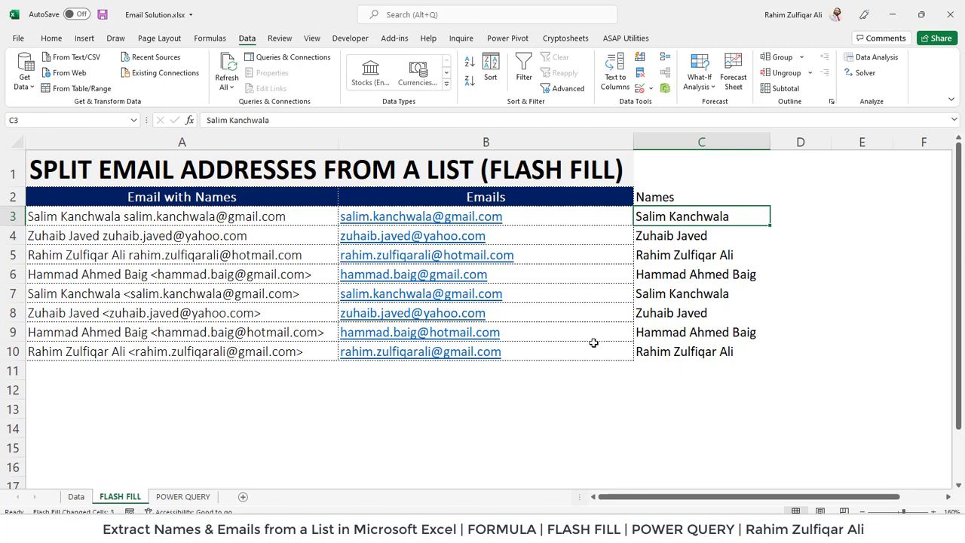
drag(662, 347, 662, 351)
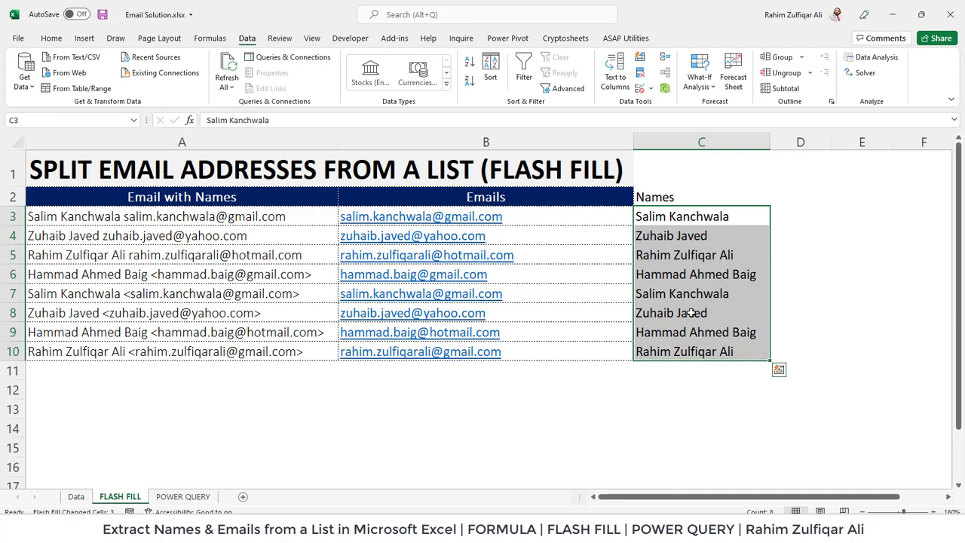
click(700, 216)
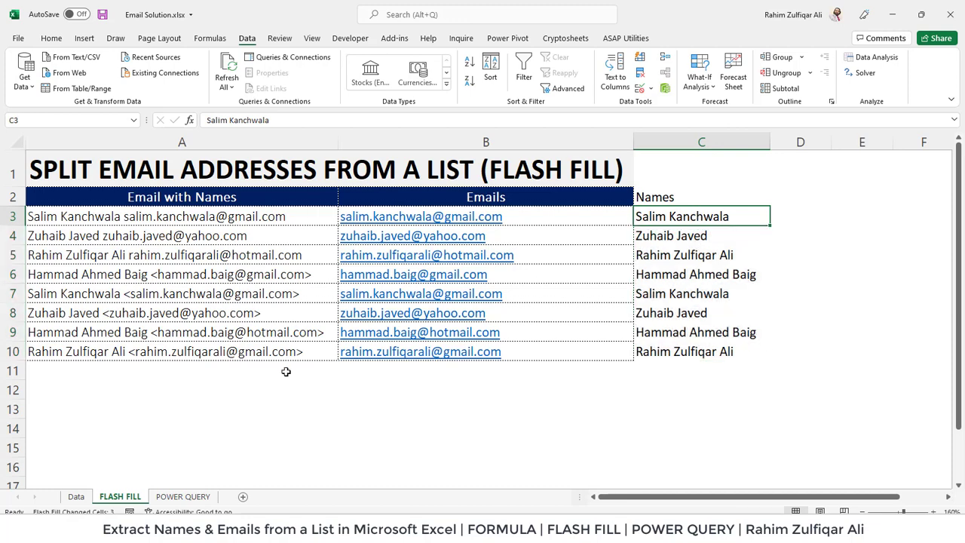
click(225, 312)
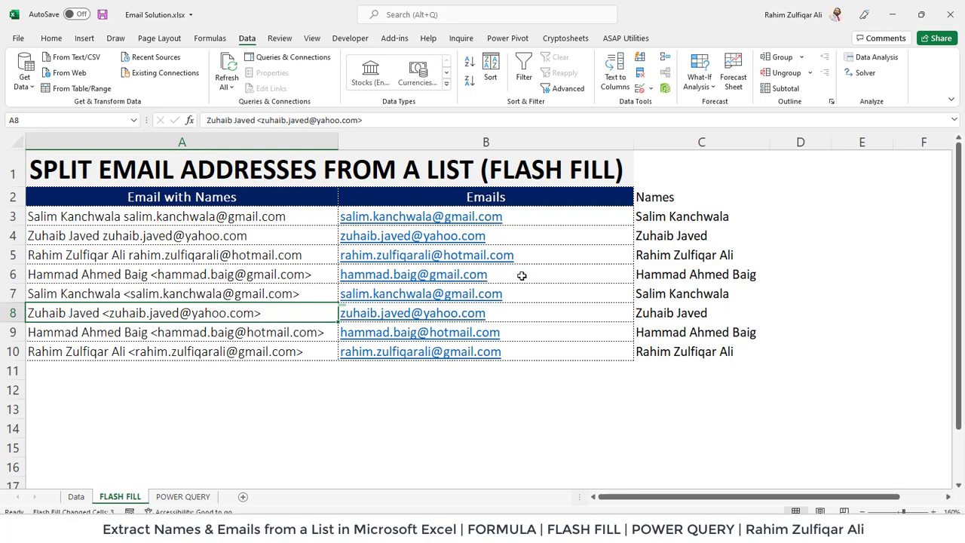
- Go to the POWER QUERY sheet and select the Email with Names table A2:A10
click(181, 497)
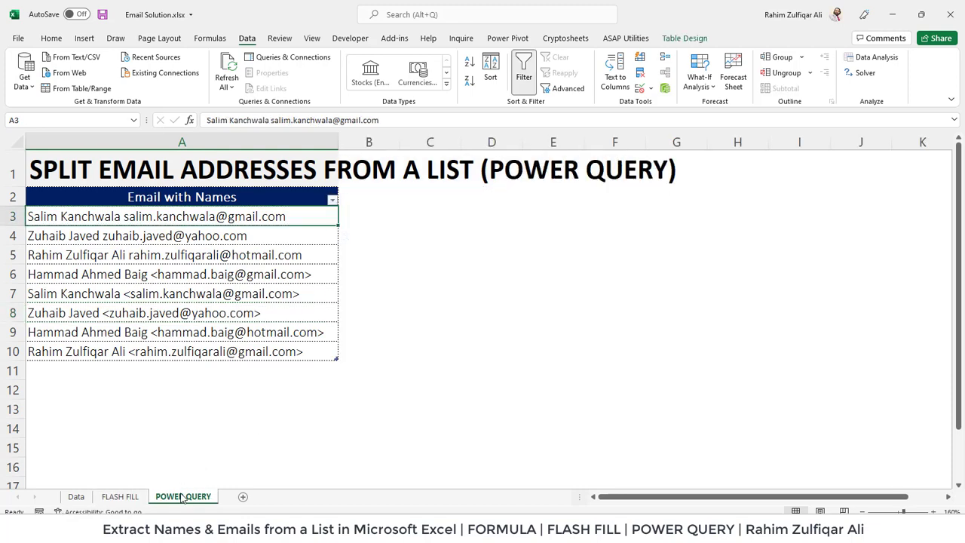
click(245, 269)
click(252, 233)
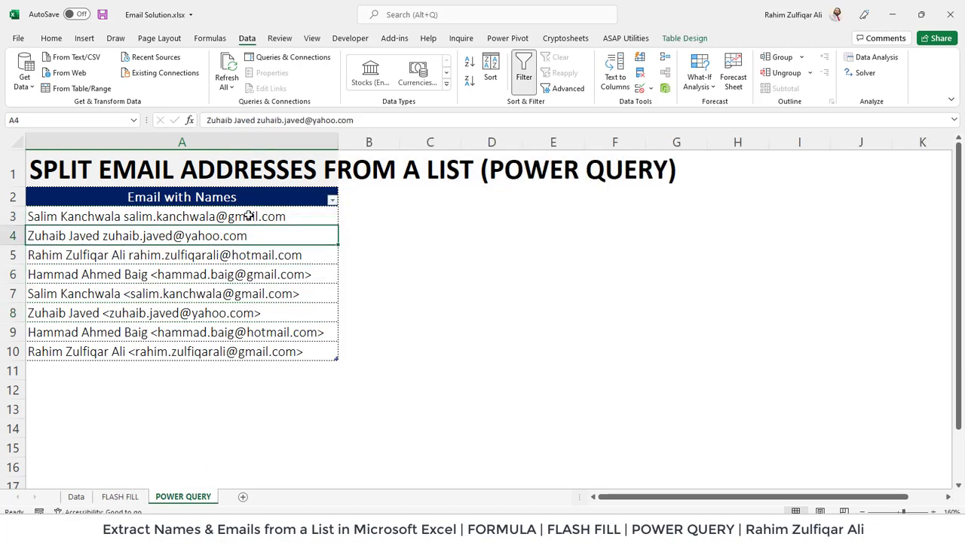
drag(252, 197, 232, 351)
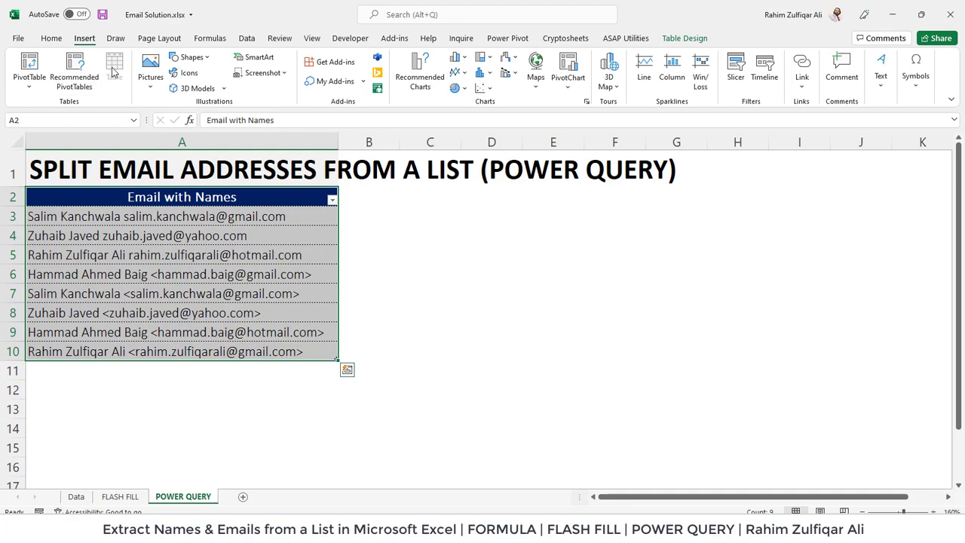
click(204, 255)
click(246, 38)
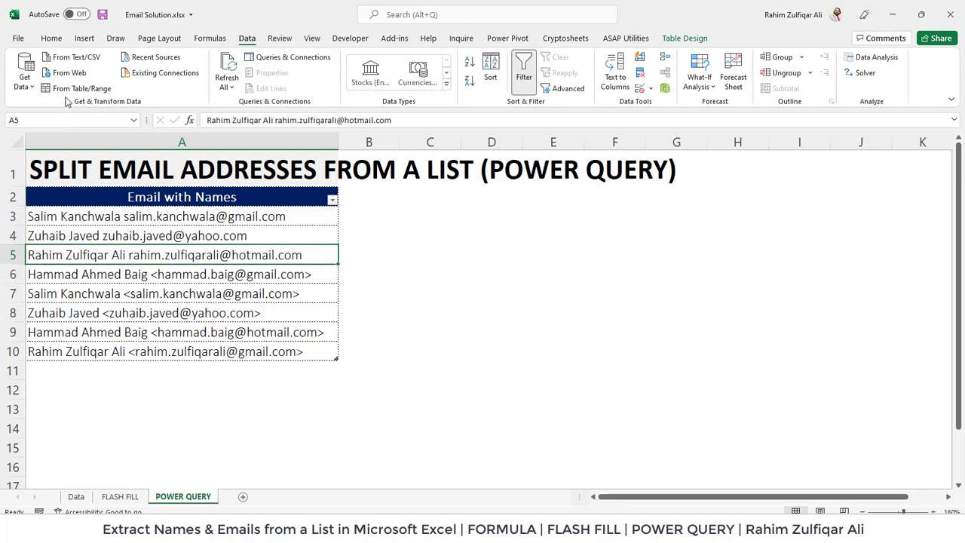
- Load the Email with Names table into Power Query and bring up the column's Split Column options
click(75, 89)
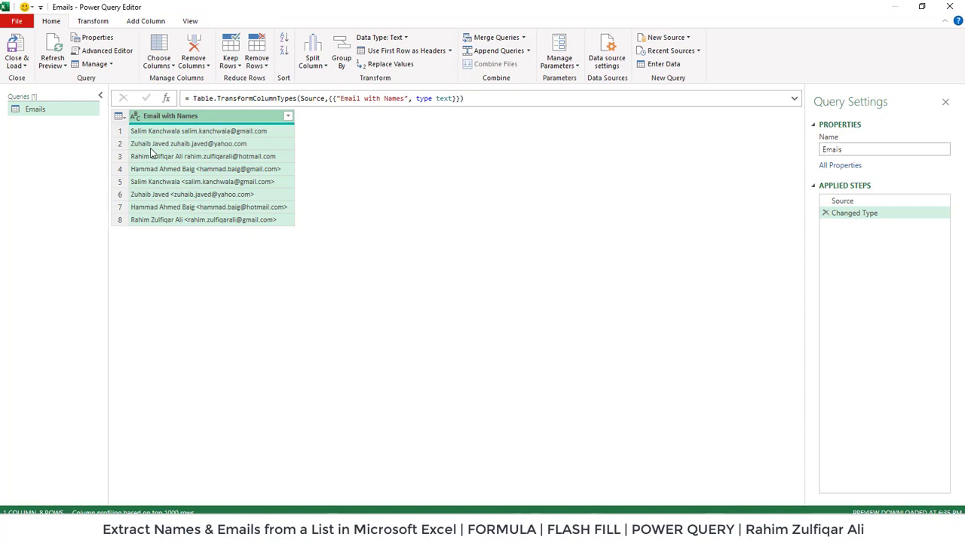
right_click(192, 119)
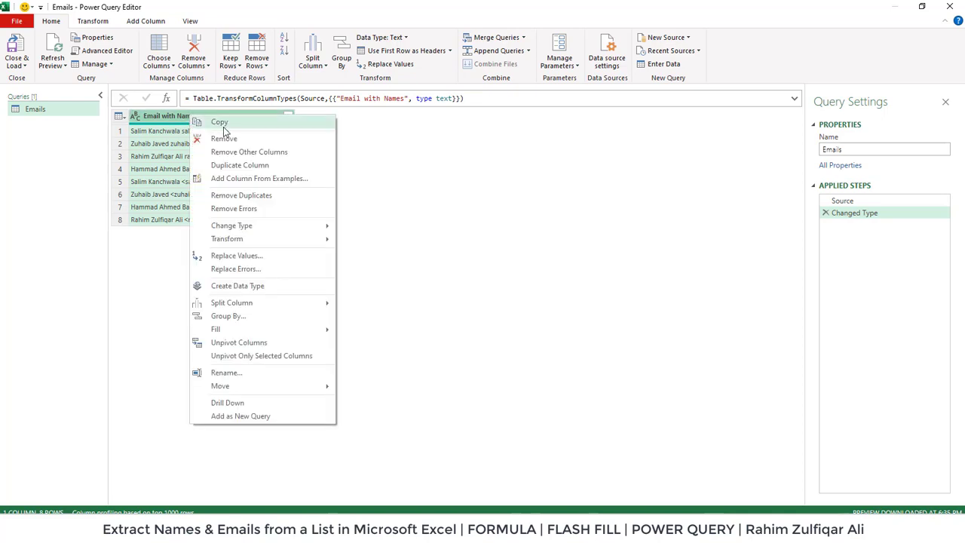
mouse_move(284, 305)
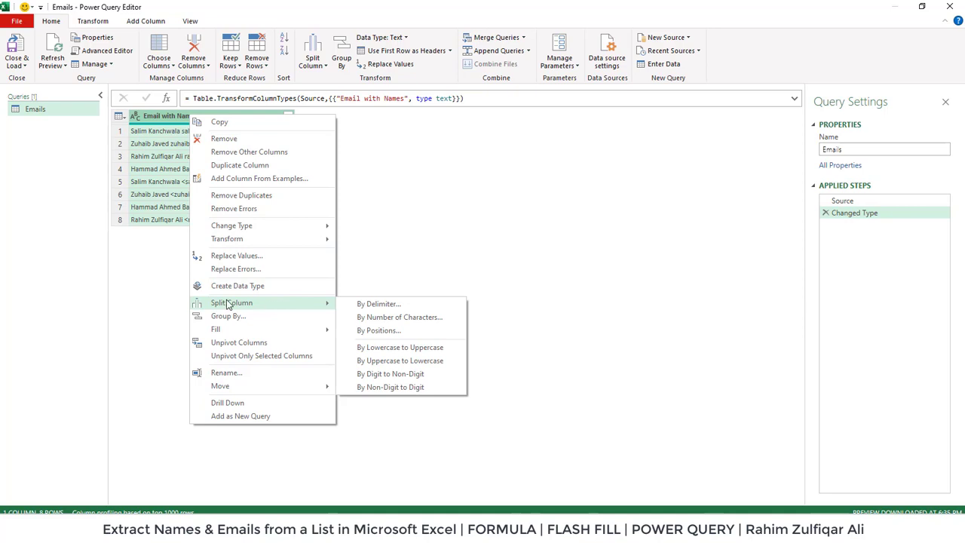
- Split Email with Names by the Space delimiter at the right-most occurrence only
click(377, 304)
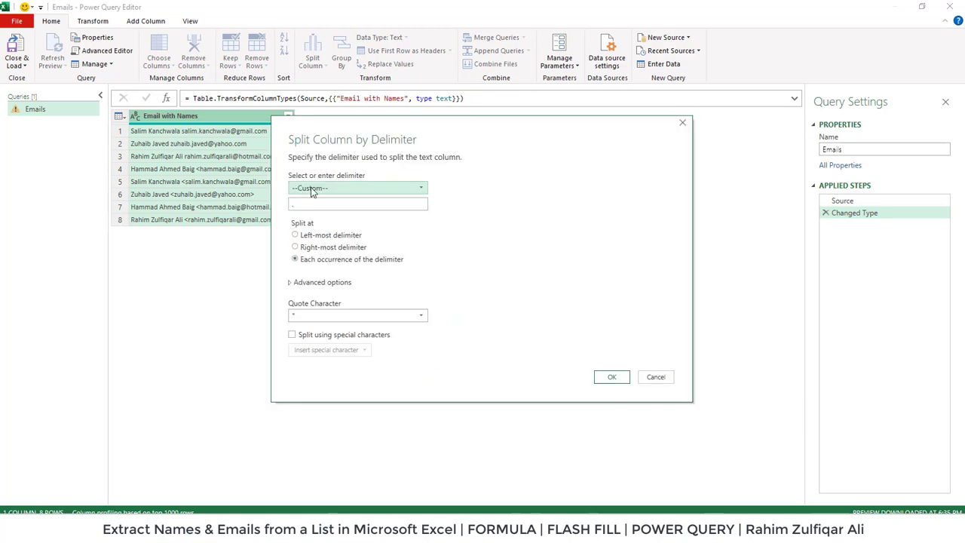
click(311, 188)
click(312, 247)
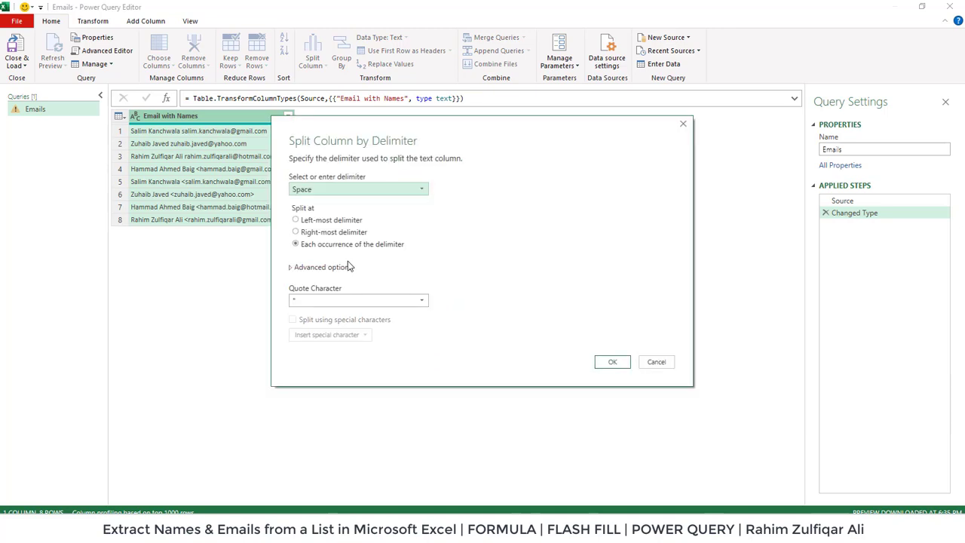
click(332, 234)
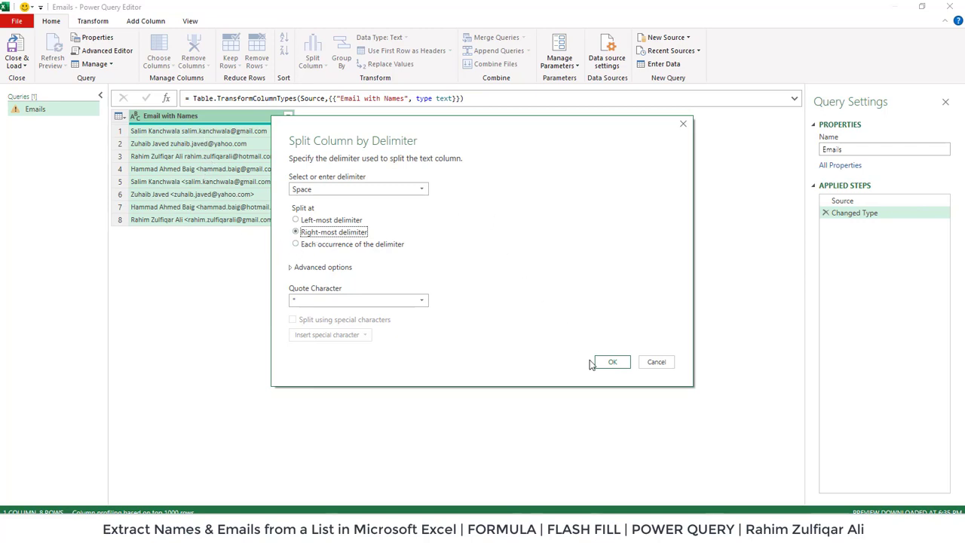
click(612, 363)
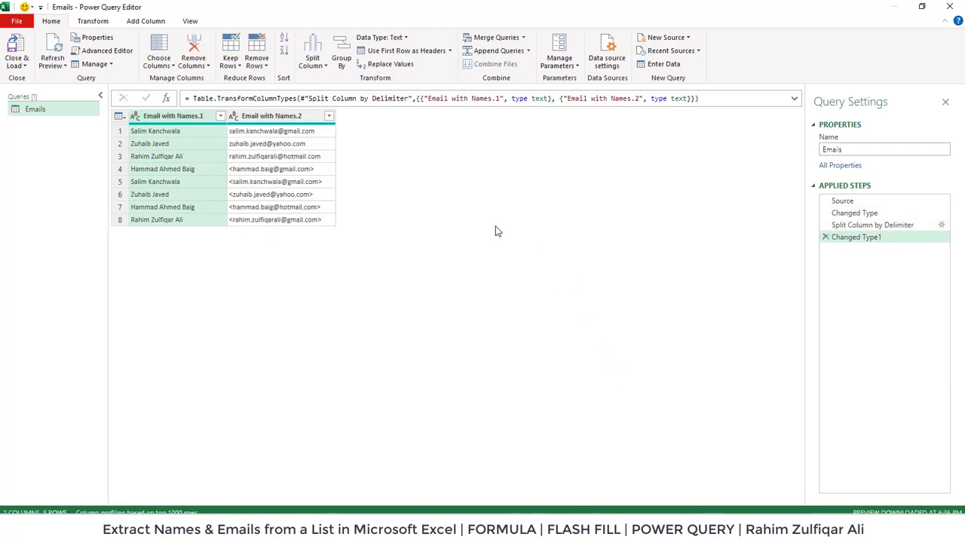
- Rename Email with Names.1 to Names and Email with Names.2 to Emails
click(273, 119)
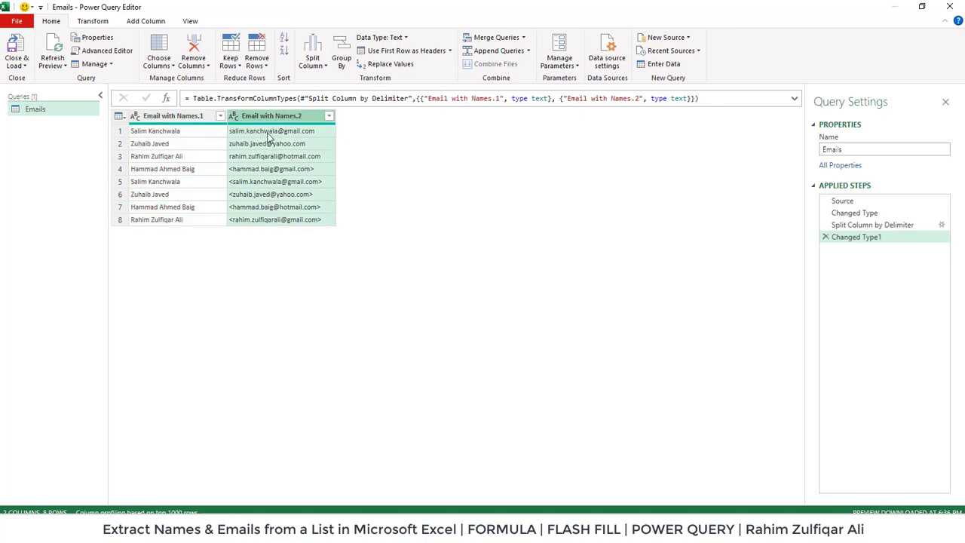
click(158, 118)
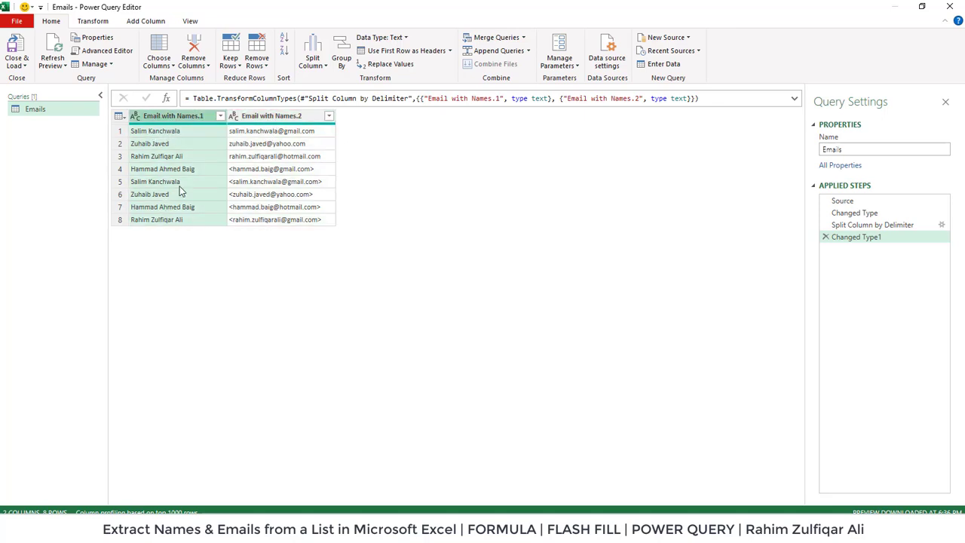
double_click(178, 118)
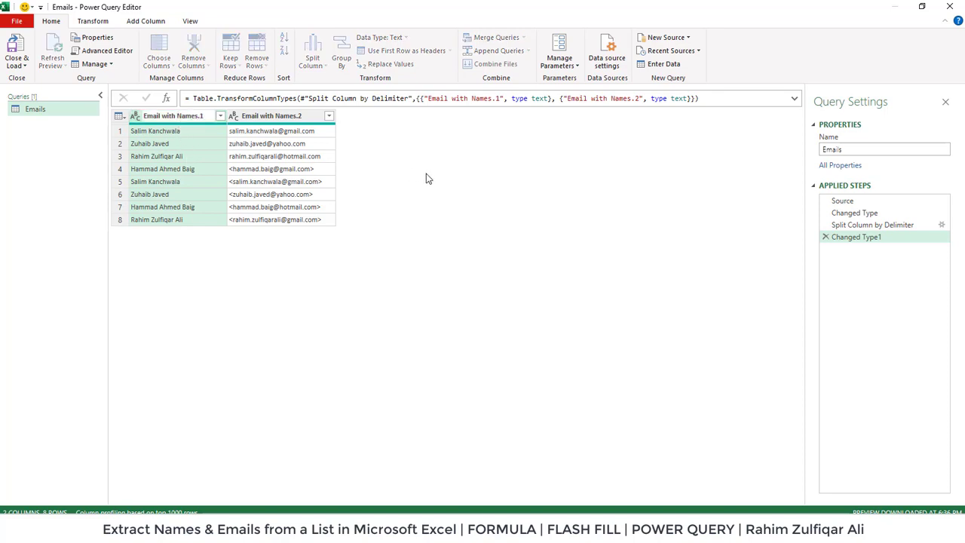
key(ctrl+a)
text(Names)
key(Return)
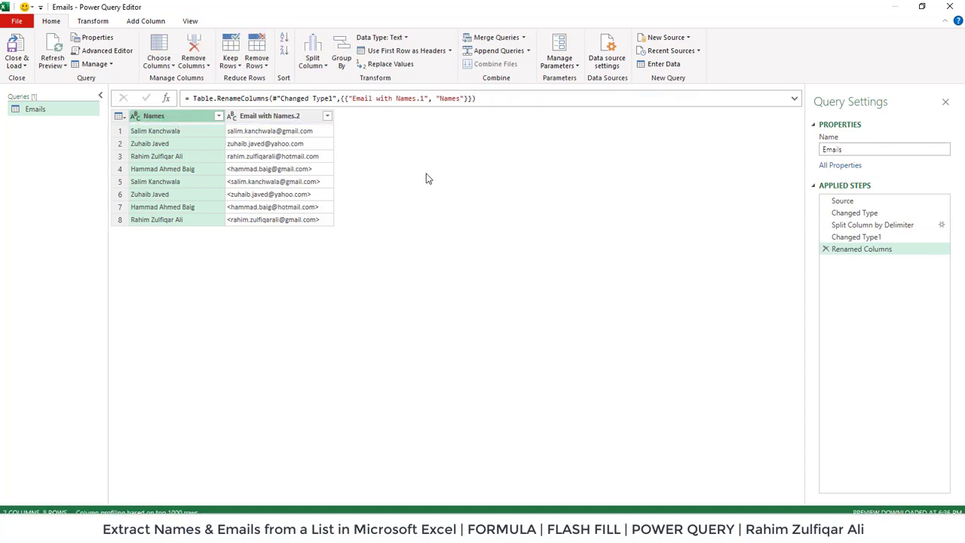
click(300, 119)
double_click(299, 118)
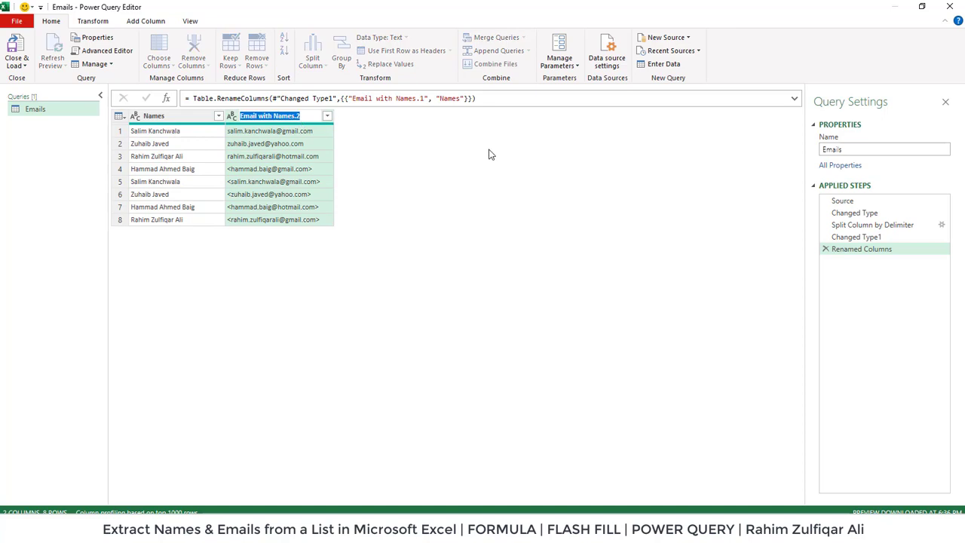
text(Emails)
key(Return)
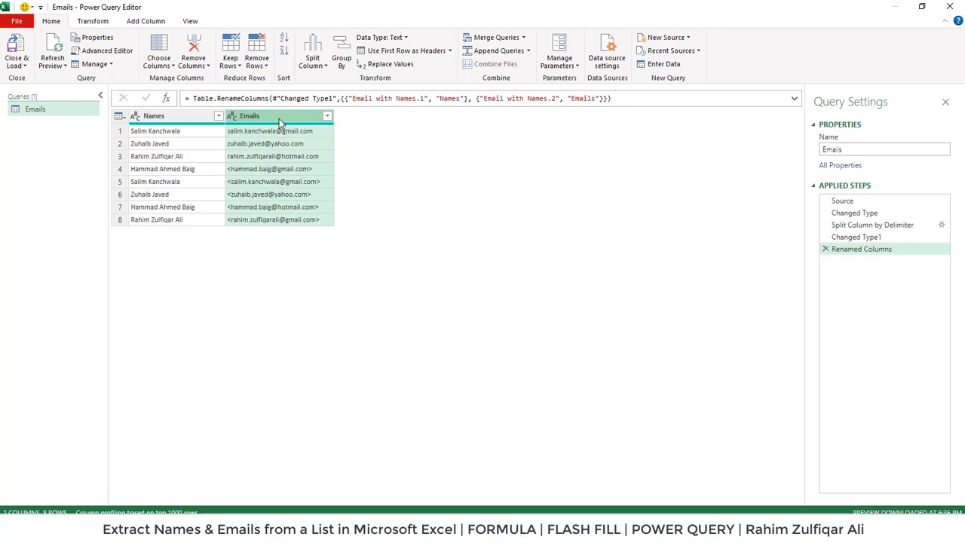
click(101, 23)
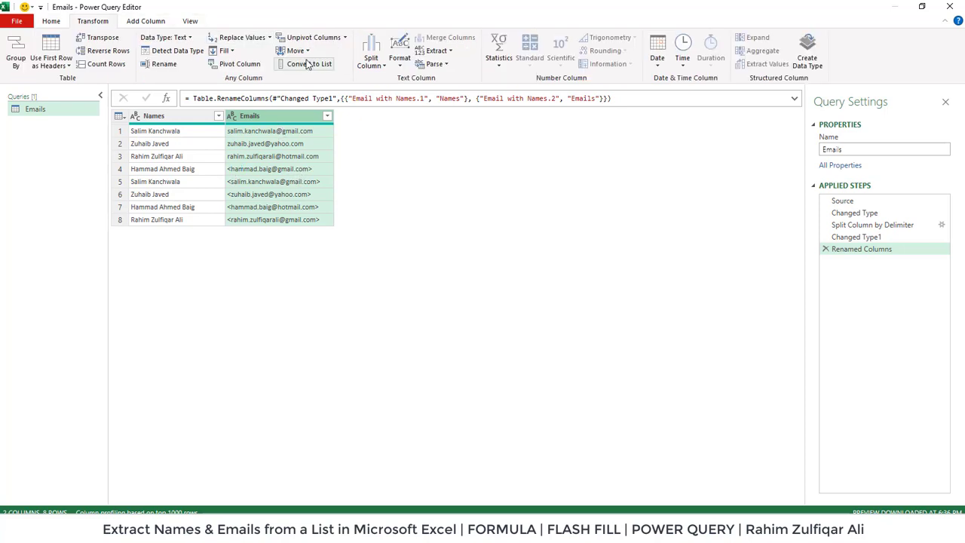
- Use Replace Values to replace every < and every > in the Emails column with nothing
click(244, 42)
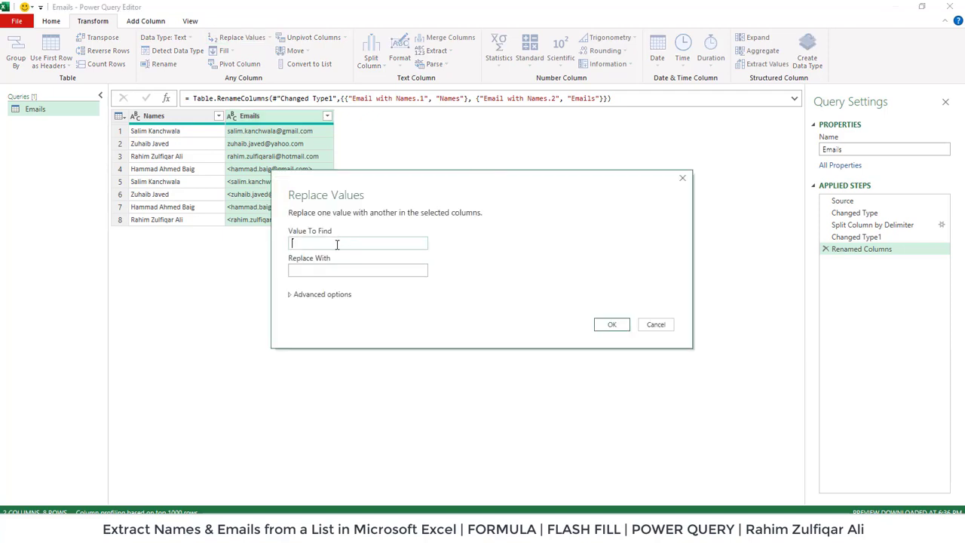
text(<)
click(332, 269)
click(611, 325)
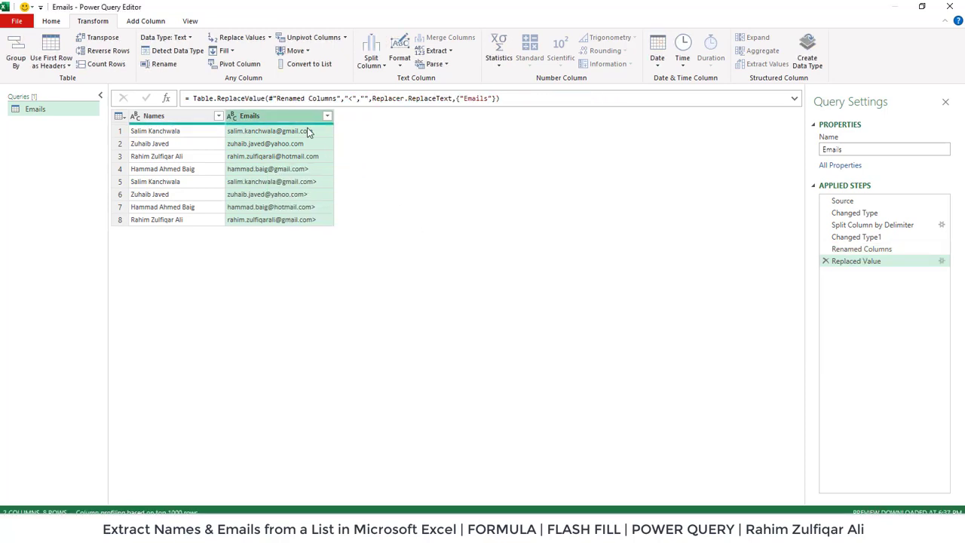
click(240, 37)
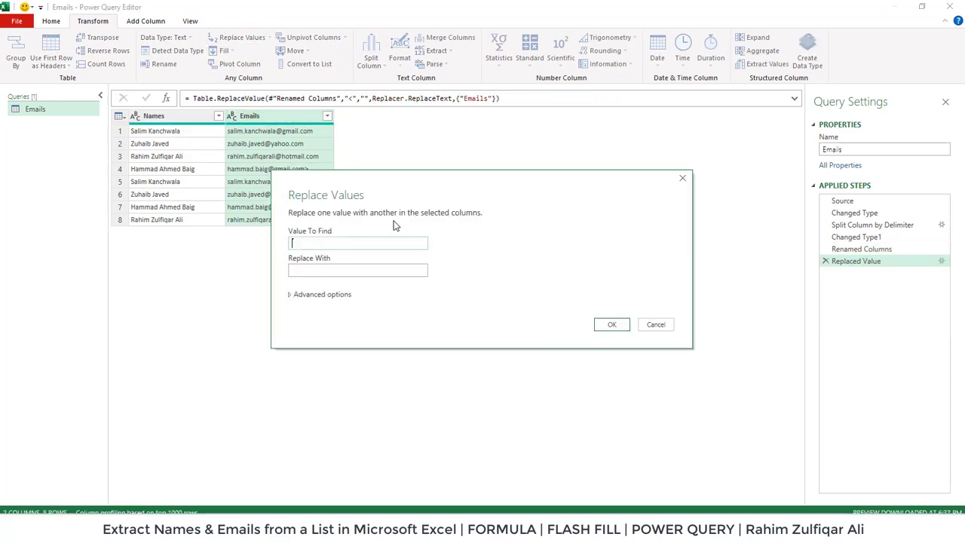
text(>)
click(336, 269)
click(611, 324)
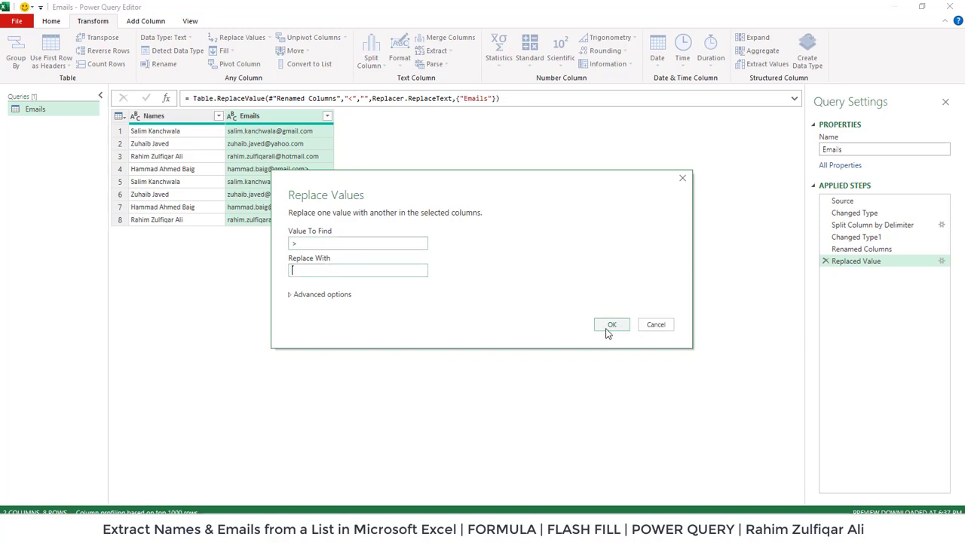
click(51, 21)
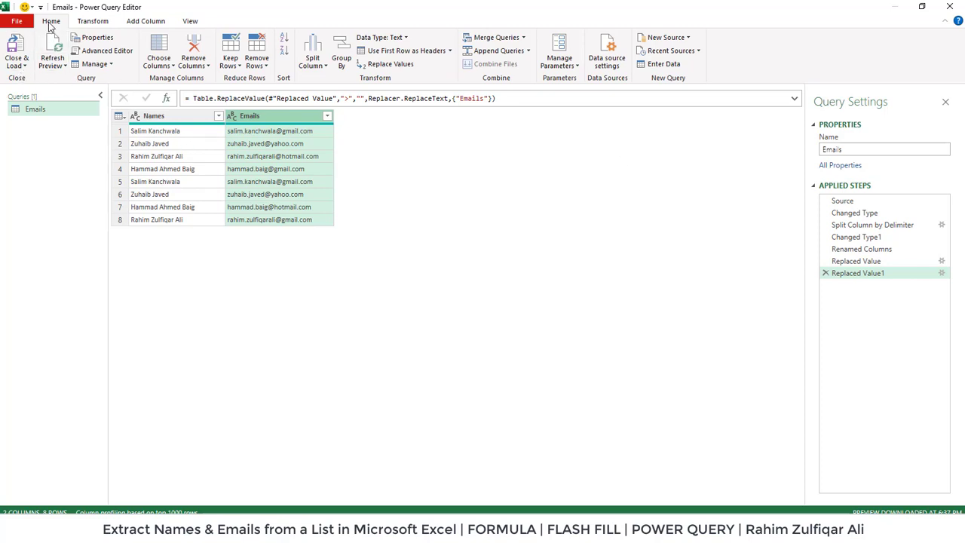
- Load the query result into the workbook as the Names and Emails table
click(21, 66)
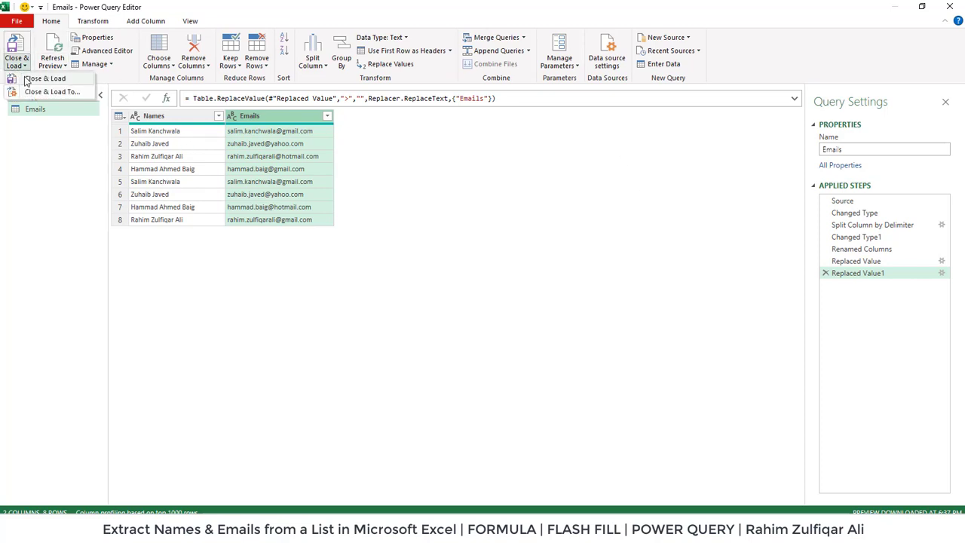
click(26, 80)
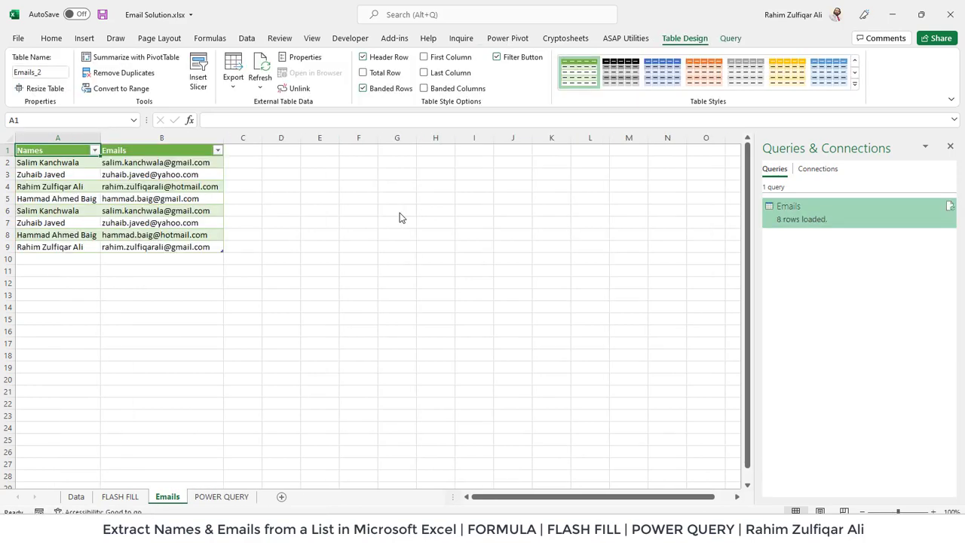
ctrl+scroll(476, 328, up, 6)
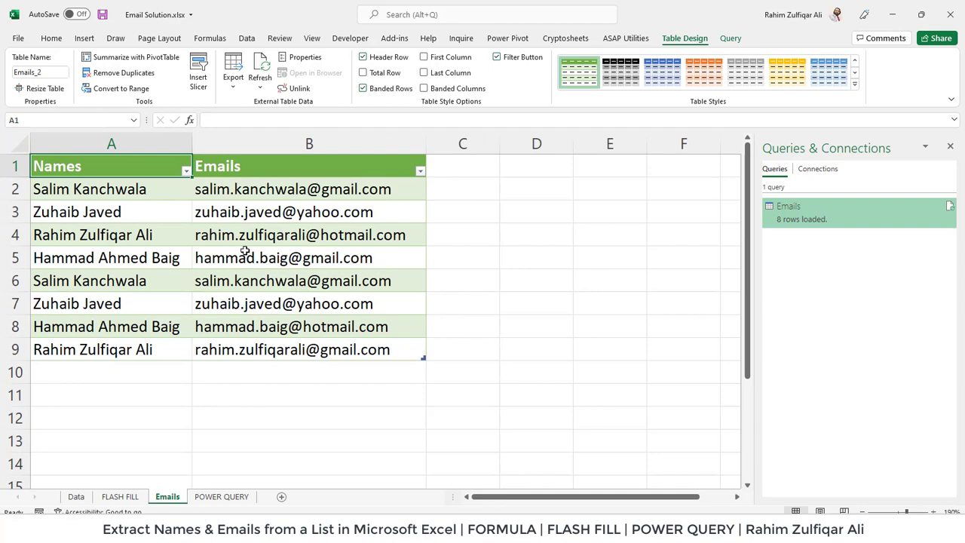
- Review the eight extracted names in column A and emails in column B, then return to the Data sheet
drag(163, 196, 149, 325)
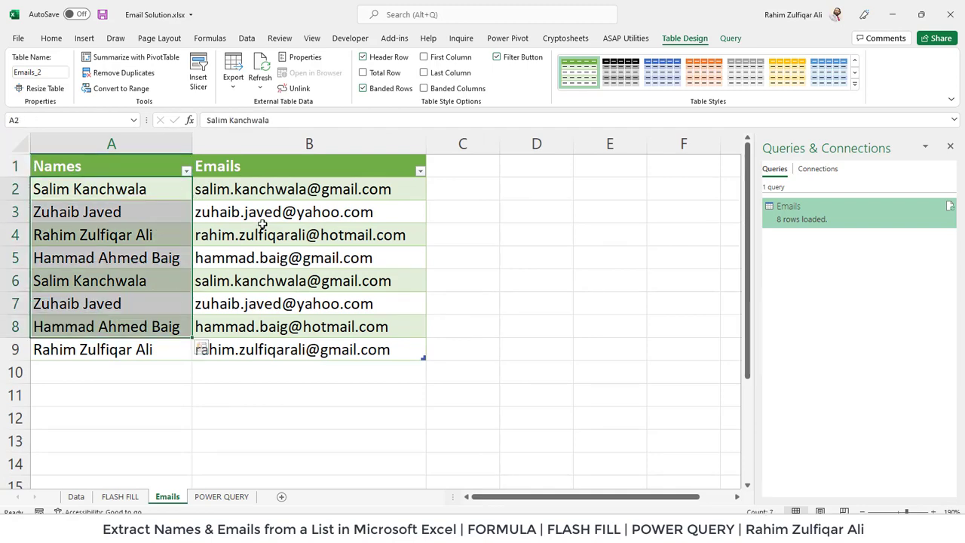
drag(273, 200, 273, 354)
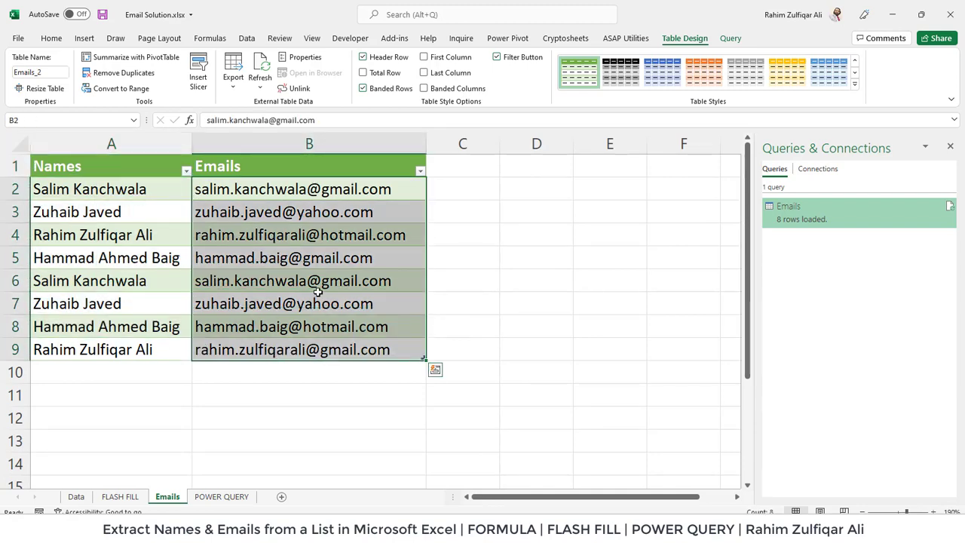
click(318, 293)
click(75, 495)
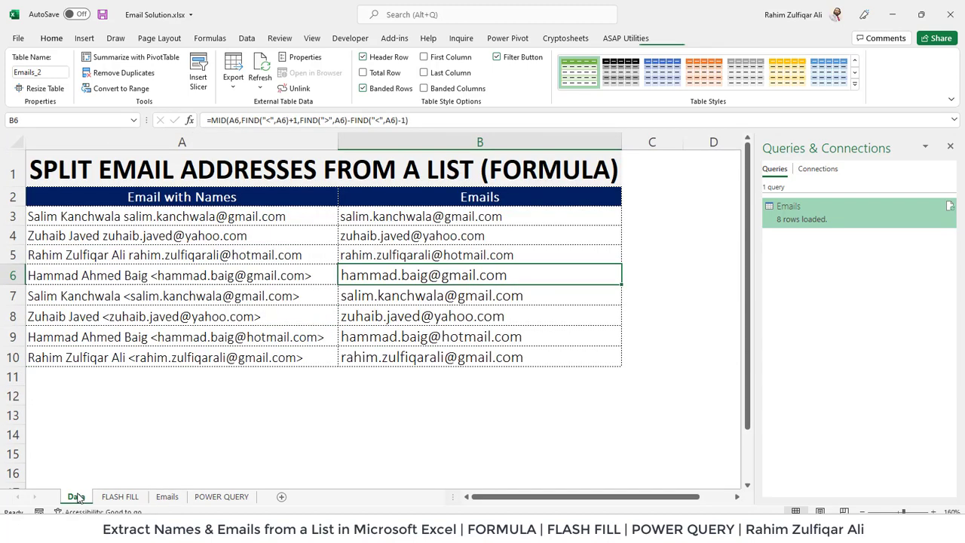
- Inspect the B3 extraction formula, then select empty cell A11 below the POWER QUERY list
double_click(420, 216)
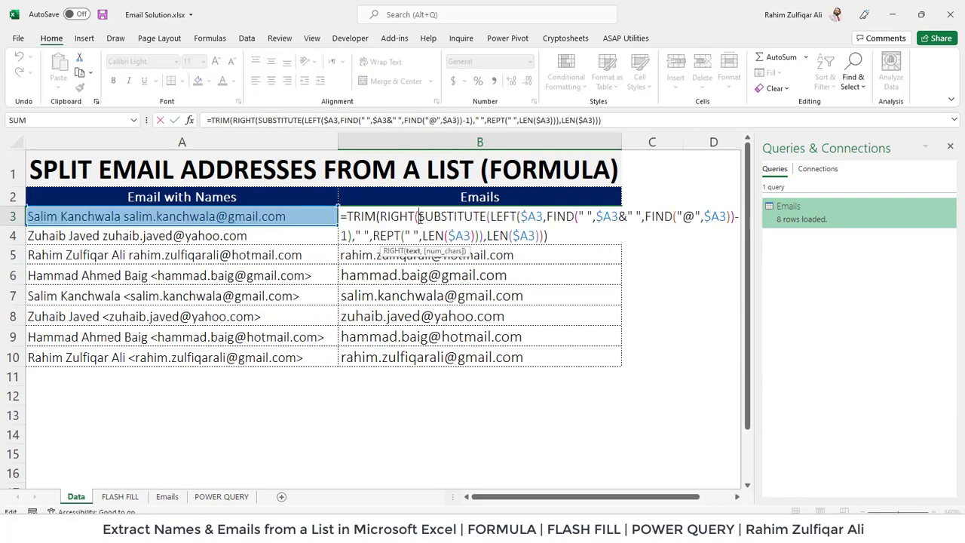
key(Escape)
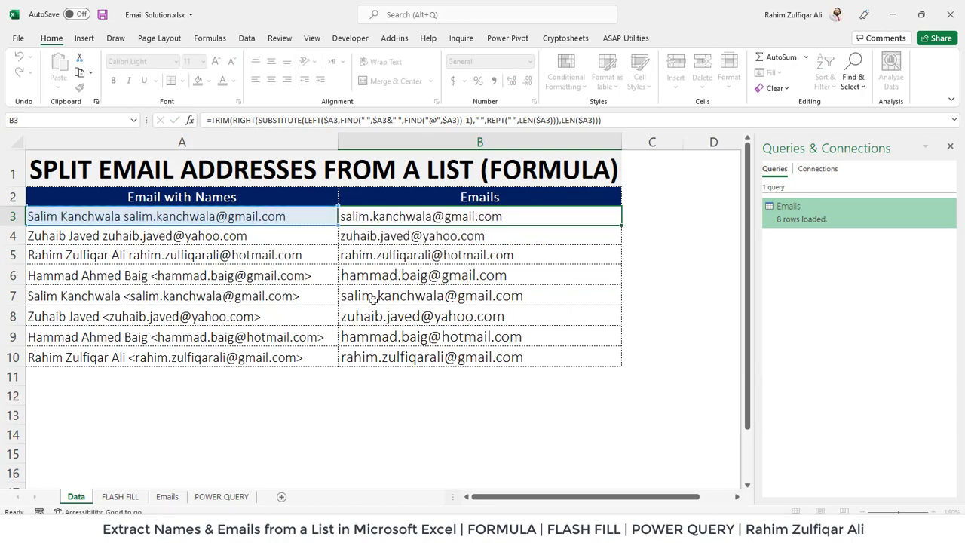
click(222, 497)
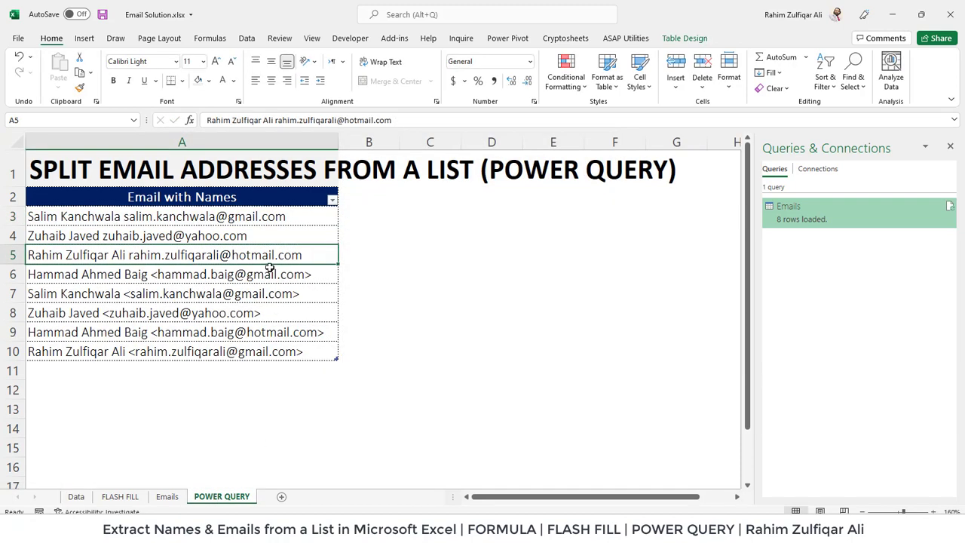
click(167, 496)
click(295, 195)
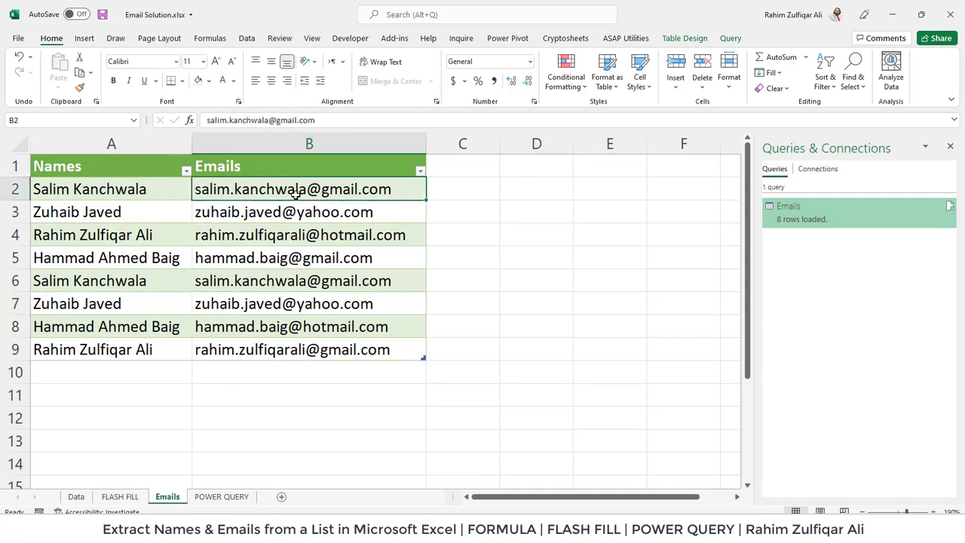
click(223, 502)
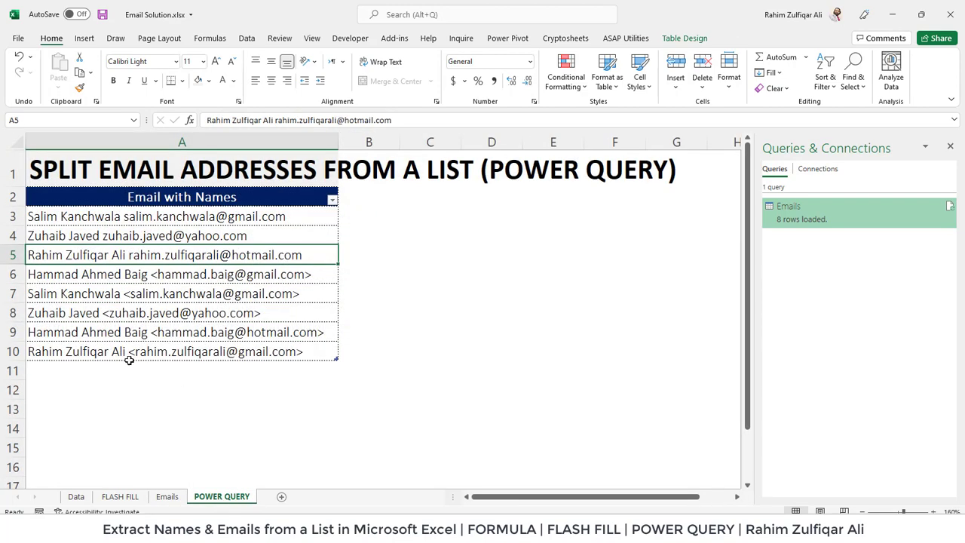
click(242, 365)
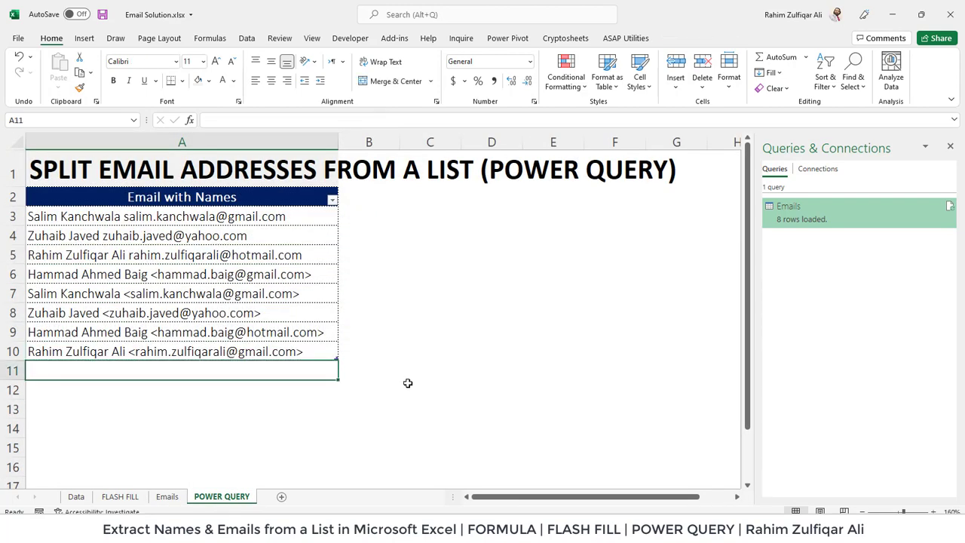
- Enter a ninth entry in A11: a new name followed by its e-mail address in angle brackets
text(Excel Basement)
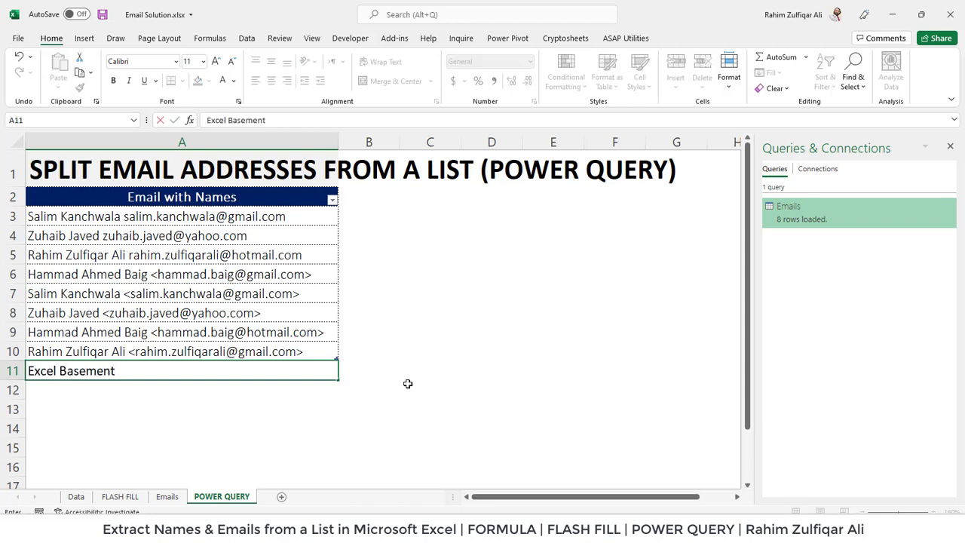
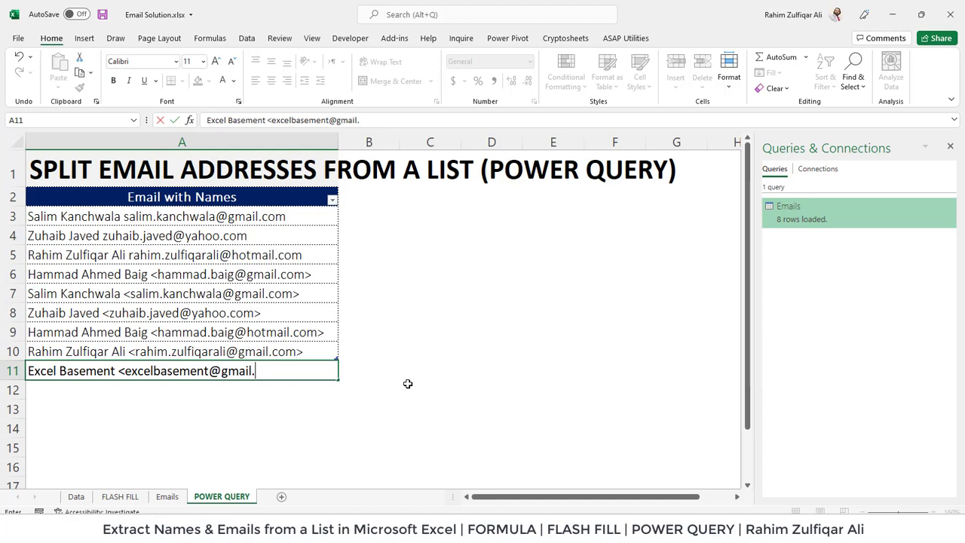
key(Return)
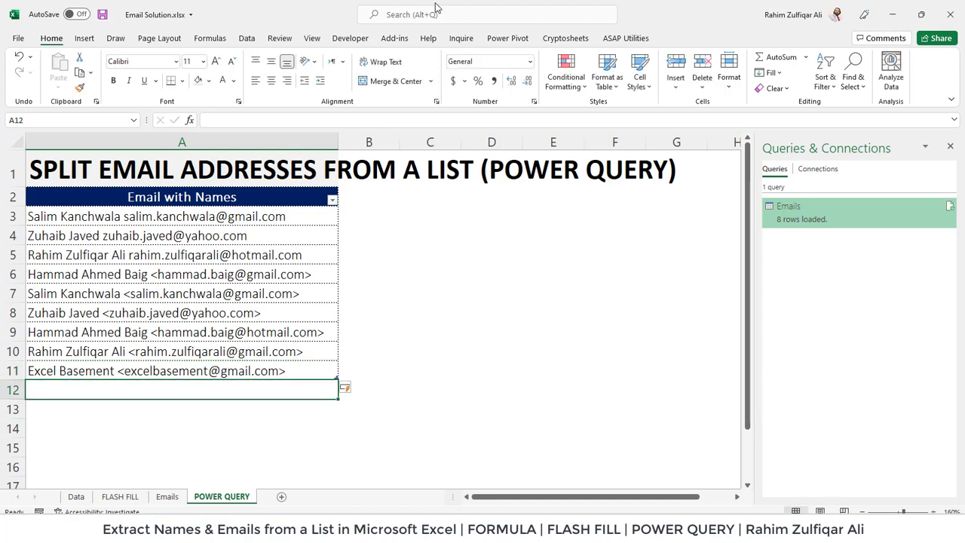
click(221, 331)
- Refresh All from the Emails sheet to pull the new entry into the query table
click(220, 367)
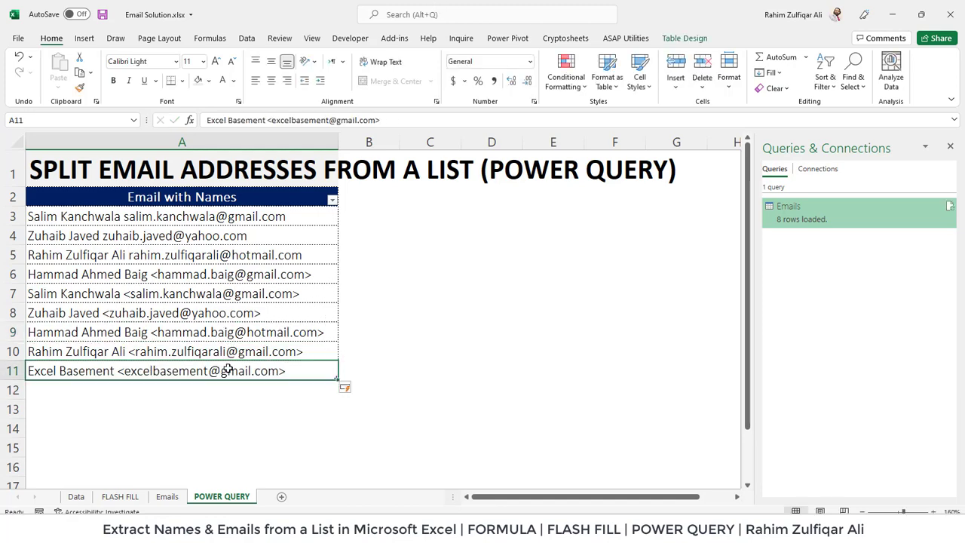
click(181, 499)
click(253, 259)
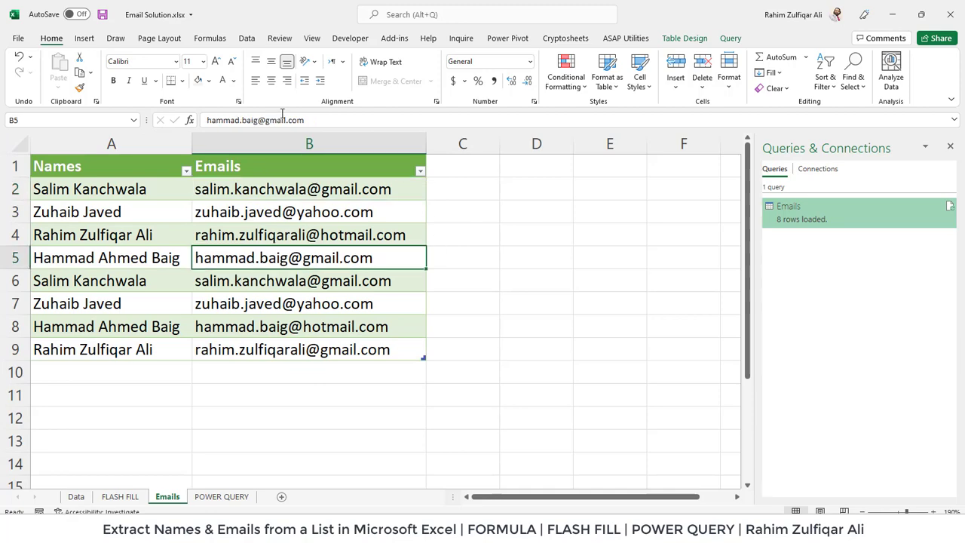
click(249, 41)
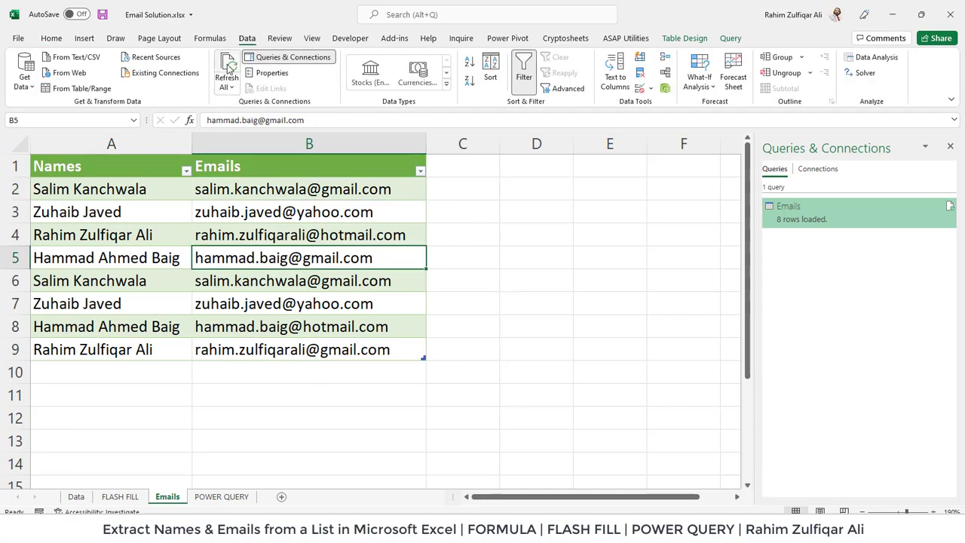
click(228, 68)
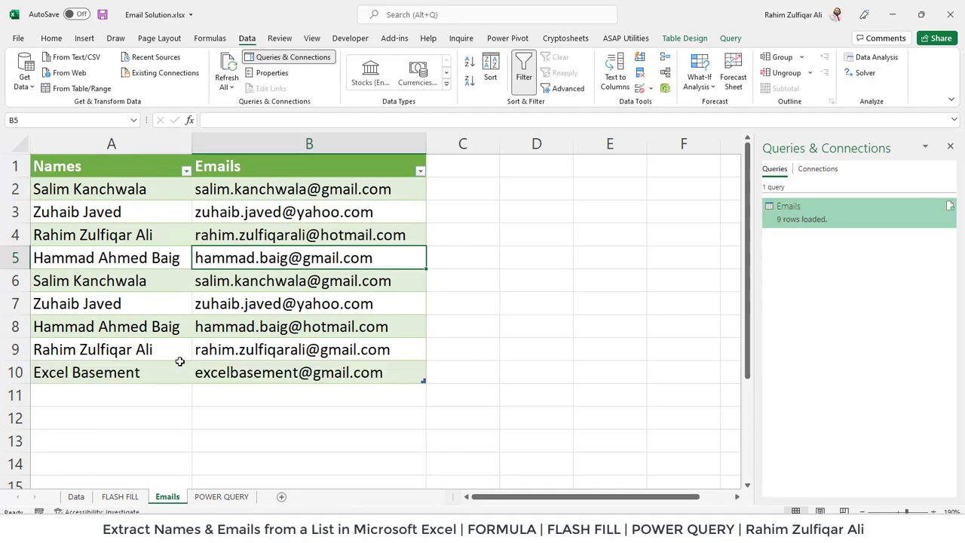
- Check the new name and clean e-mail address added in row 10
click(180, 362)
click(231, 373)
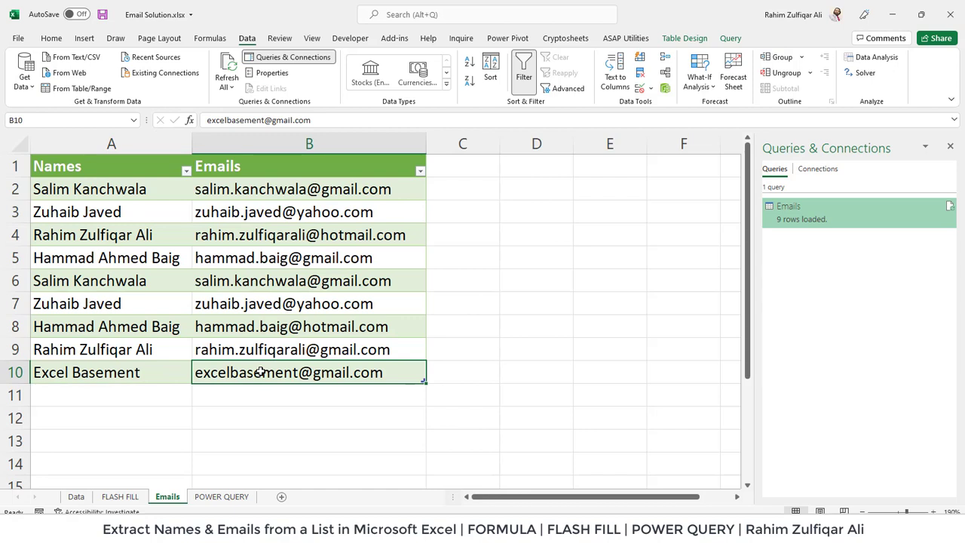
click(239, 333)
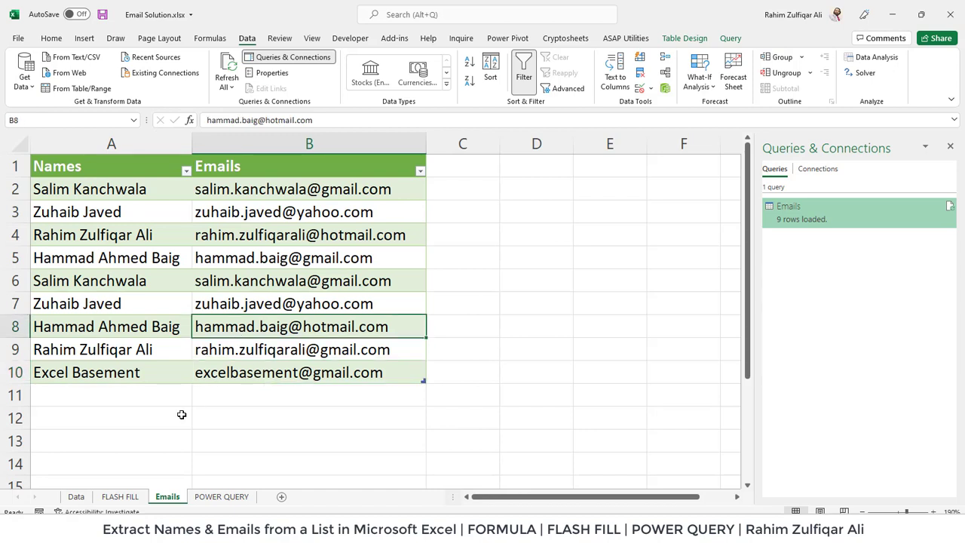
click(76, 496)
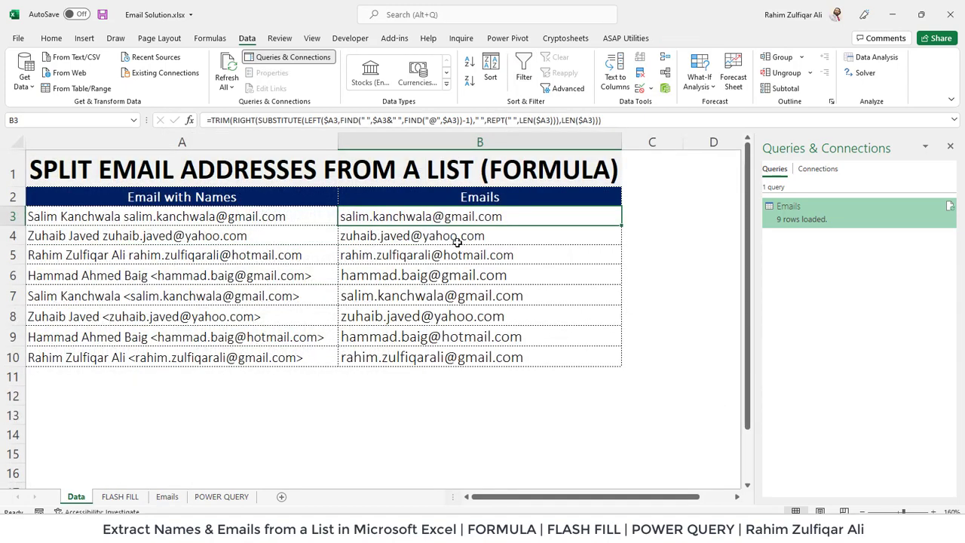
double_click(466, 216)
key(Escape)
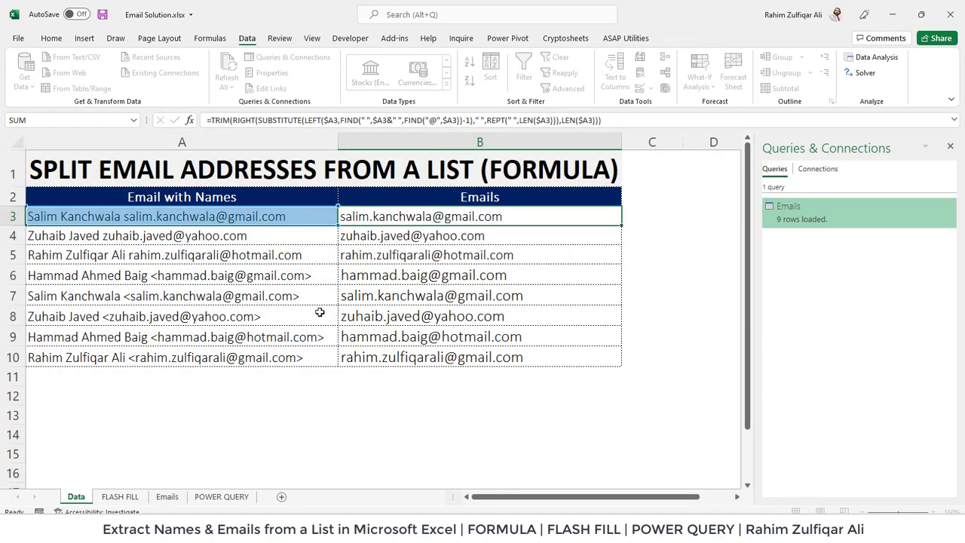
click(133, 498)
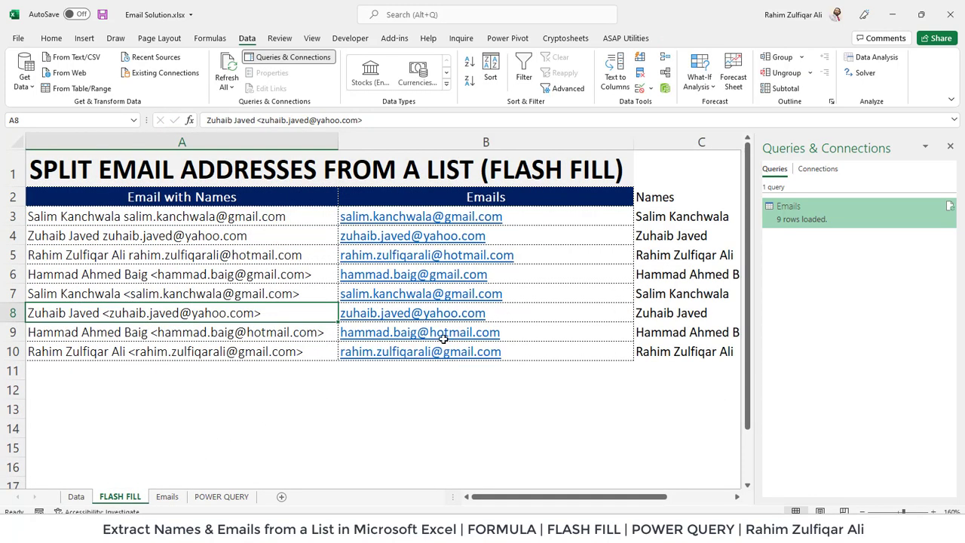
drag(596, 217, 663, 352)
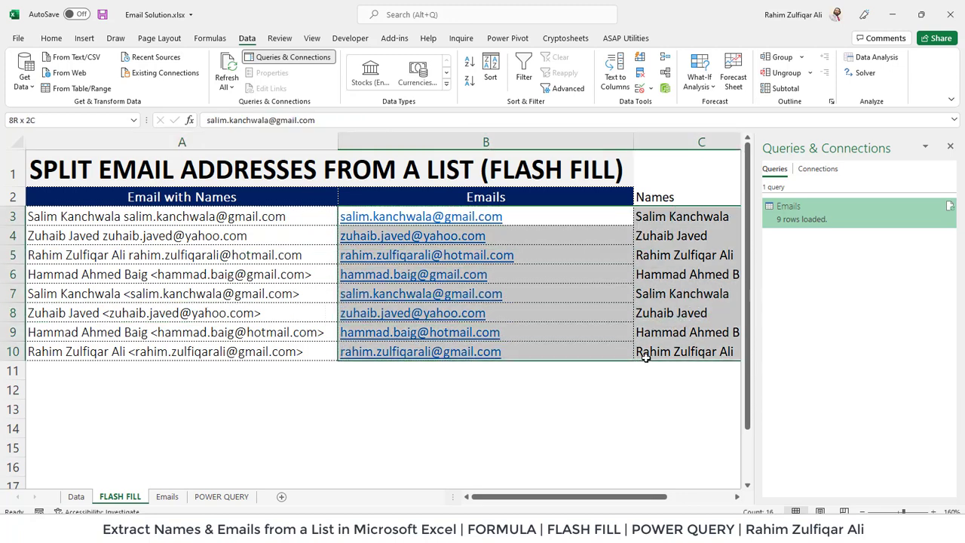
click(222, 496)
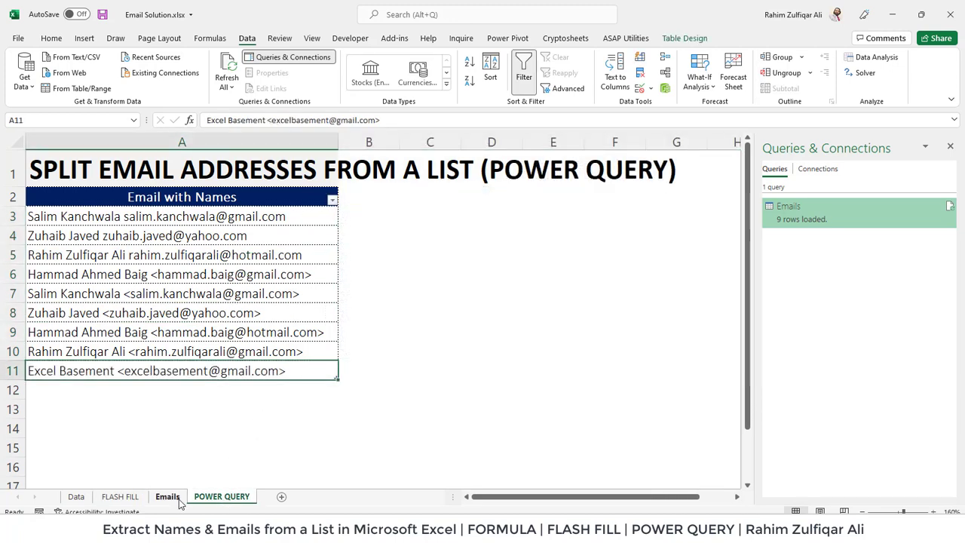
click(179, 499)
drag(176, 194, 282, 369)
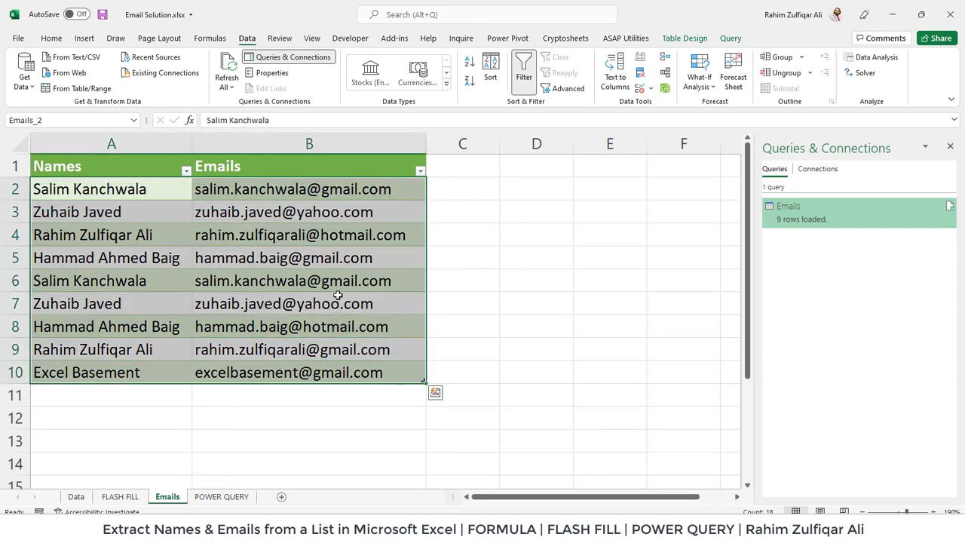
click(334, 320)
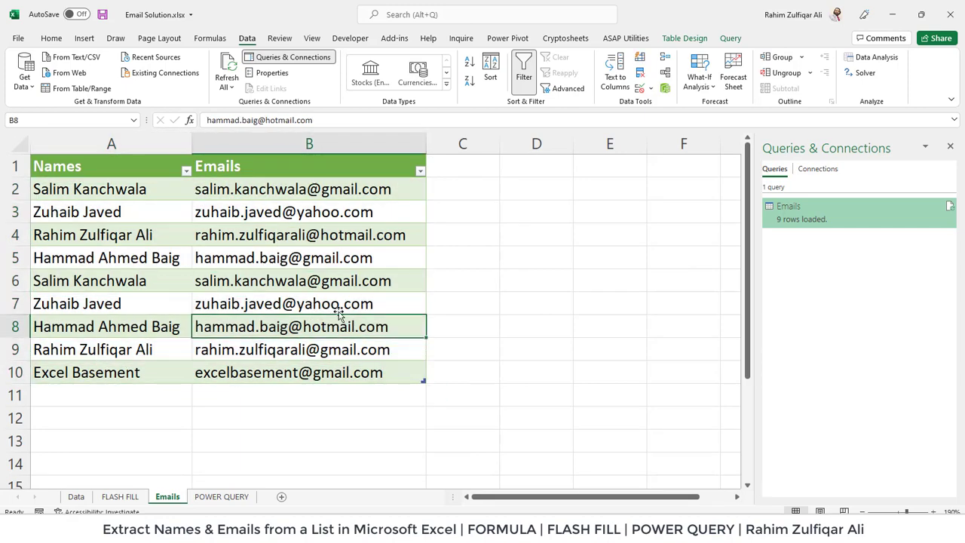